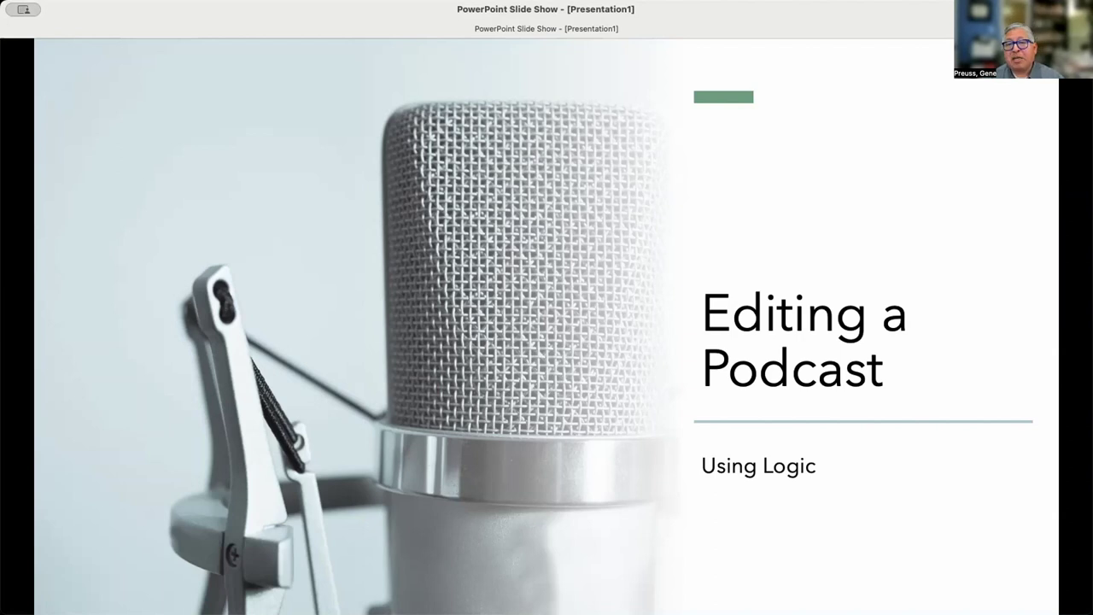
# - Move the slide show from the Editing a Podcast title slide to the Get Audio Files slide
pyautogui.press('Right')
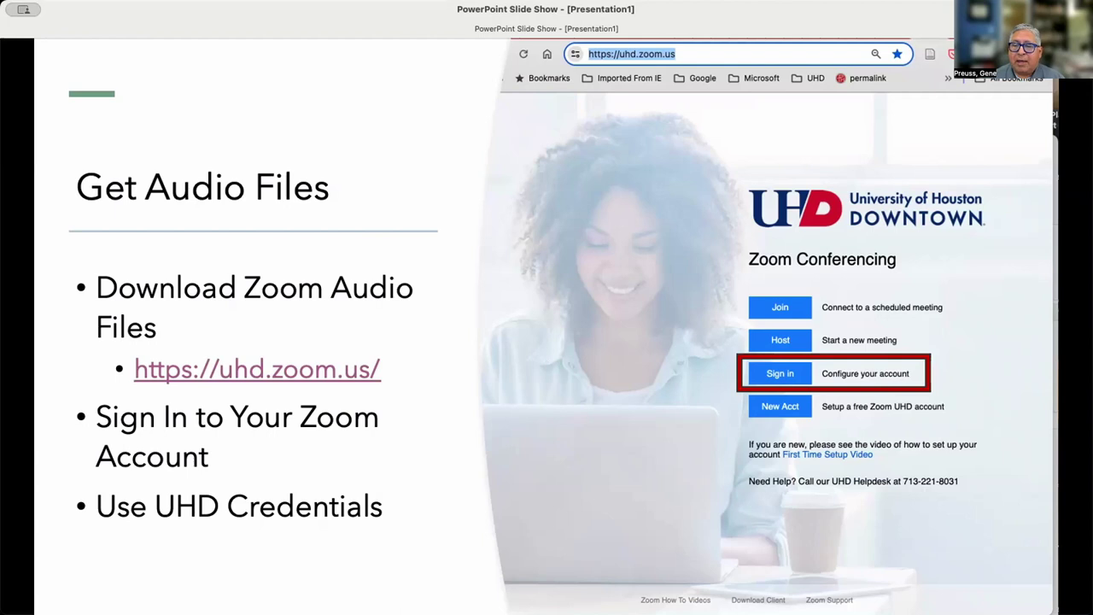
# - Advance the slide show through Find Recorded Sessions to the Locate Session slide
pyautogui.press('Right')
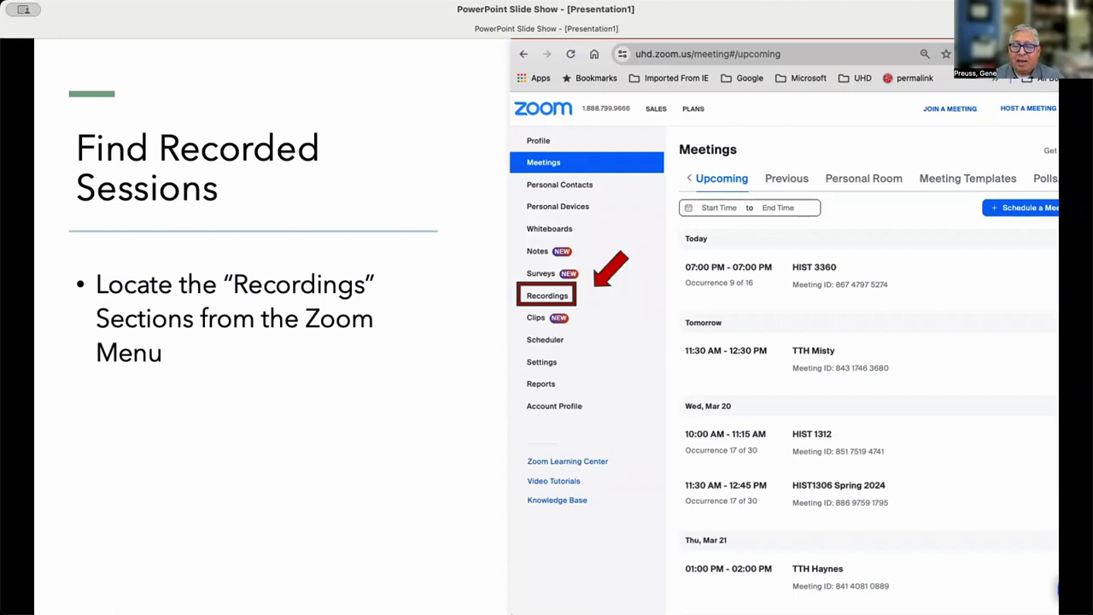
pyautogui.press('Right')
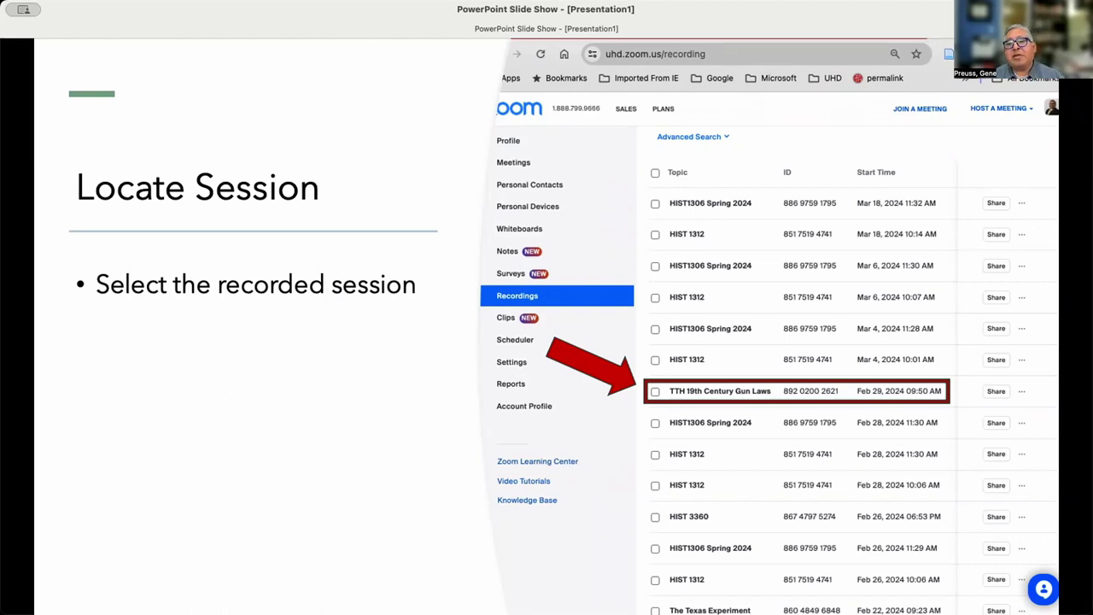
# - Advance past the two Select the Audio Files slides
pyautogui.press('Right')
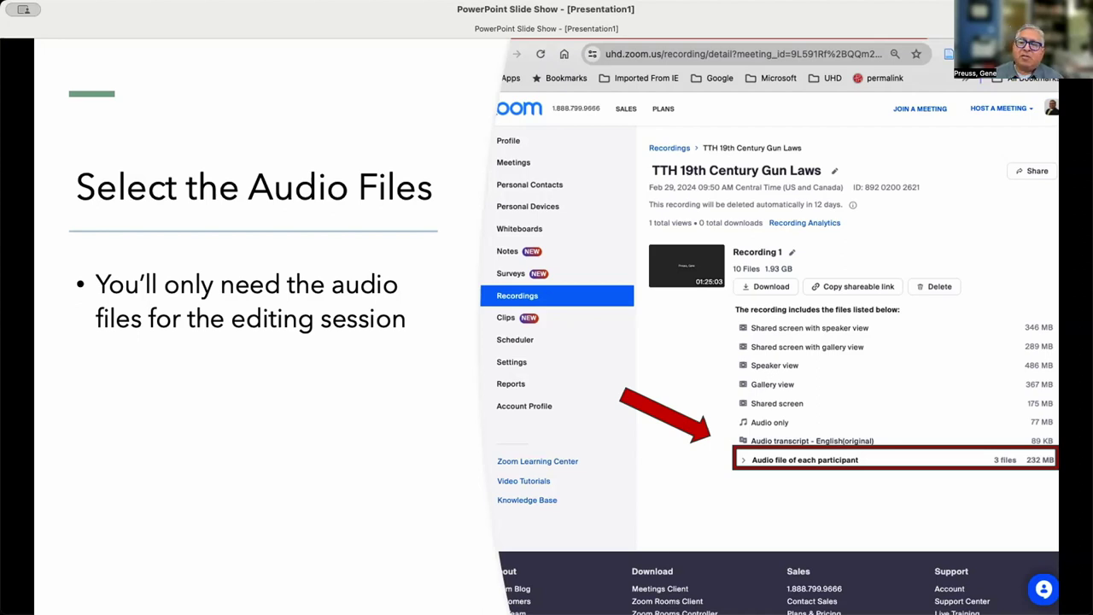
pyautogui.press('Right')
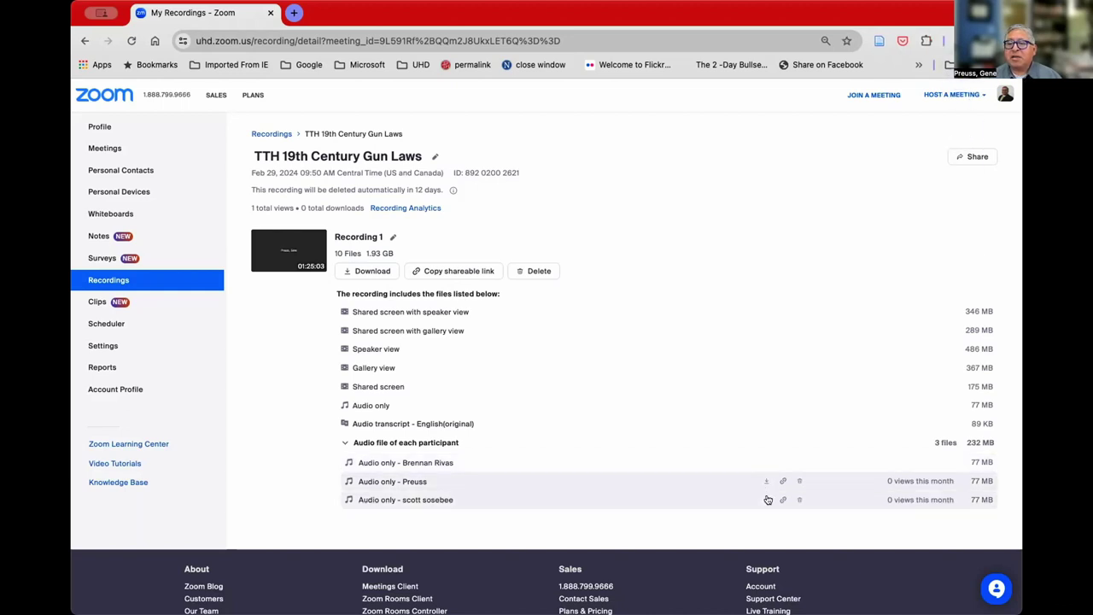
# - Download a participant's Audio only .m4a recording from the Zoom recording page
pyautogui.click(765, 500)
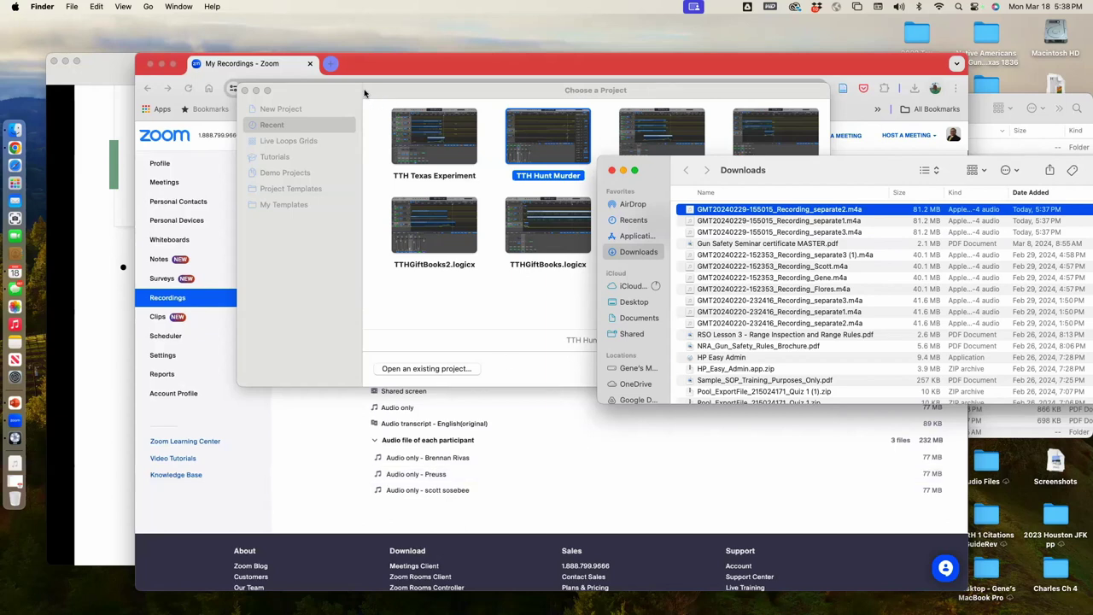
# - Open the TTH Texas Experiment project from Choose a Project, choosing Skip All for missing audio files
pyautogui.moveTo(364, 92); pyautogui.dragTo(285, 103)
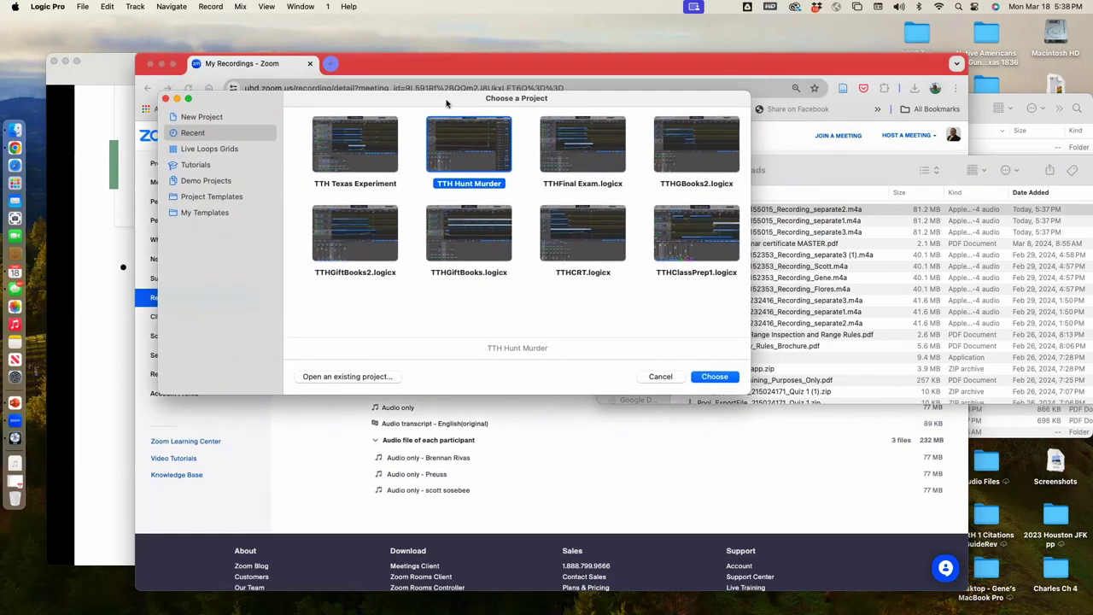
pyautogui.click(352, 163)
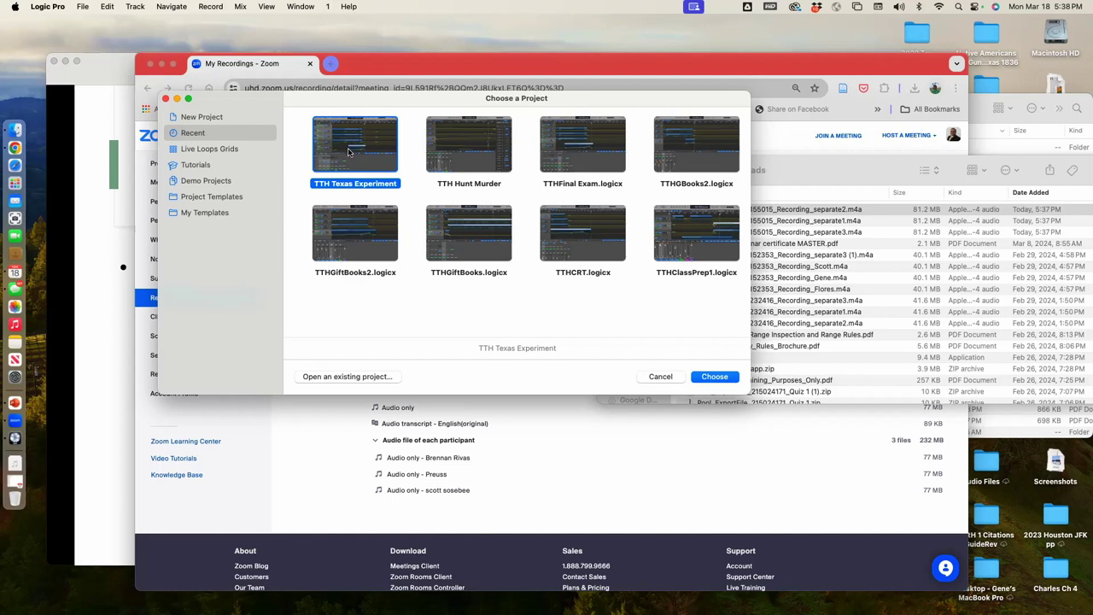
pyautogui.click(715, 376)
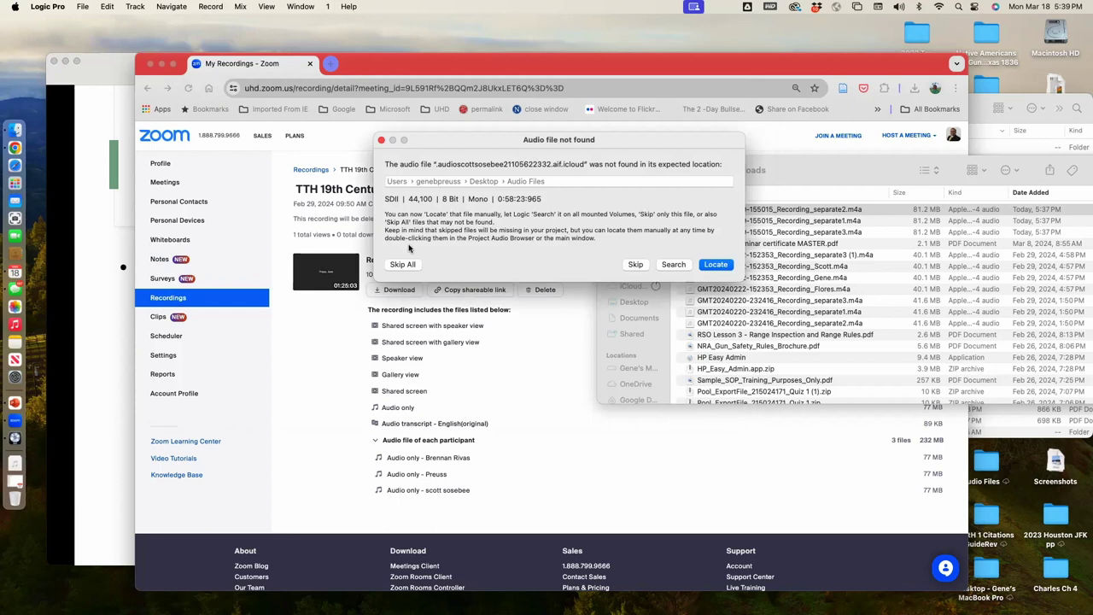
pyautogui.click(403, 264)
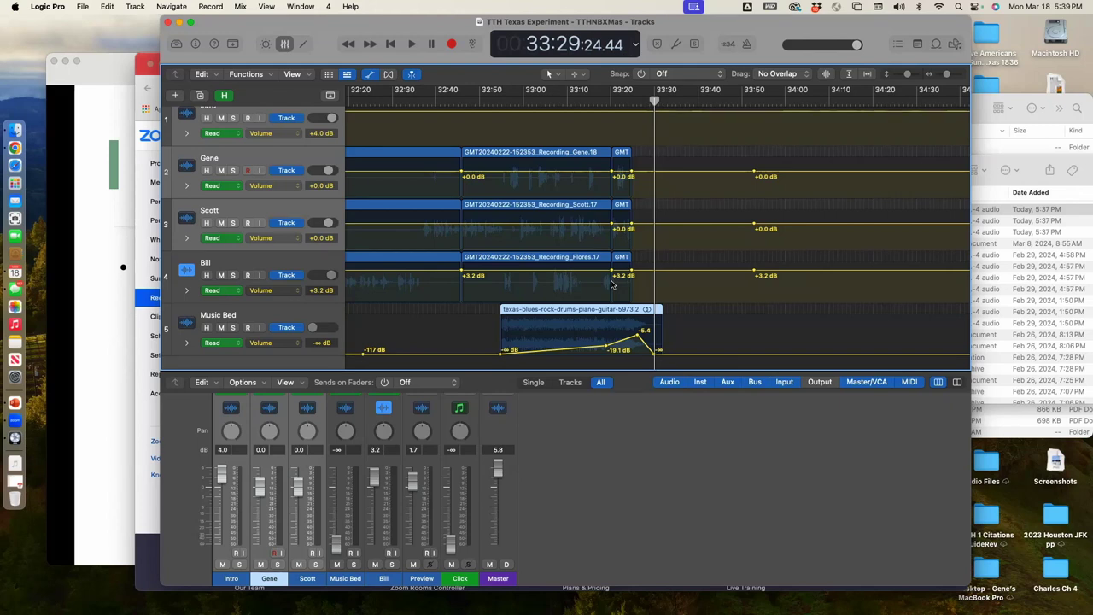
# - Zoom the timeline out and marquee-select the old speech regions on the Gene, Scott and Bill tracks
pyautogui.hscroll(1, 786, 292)
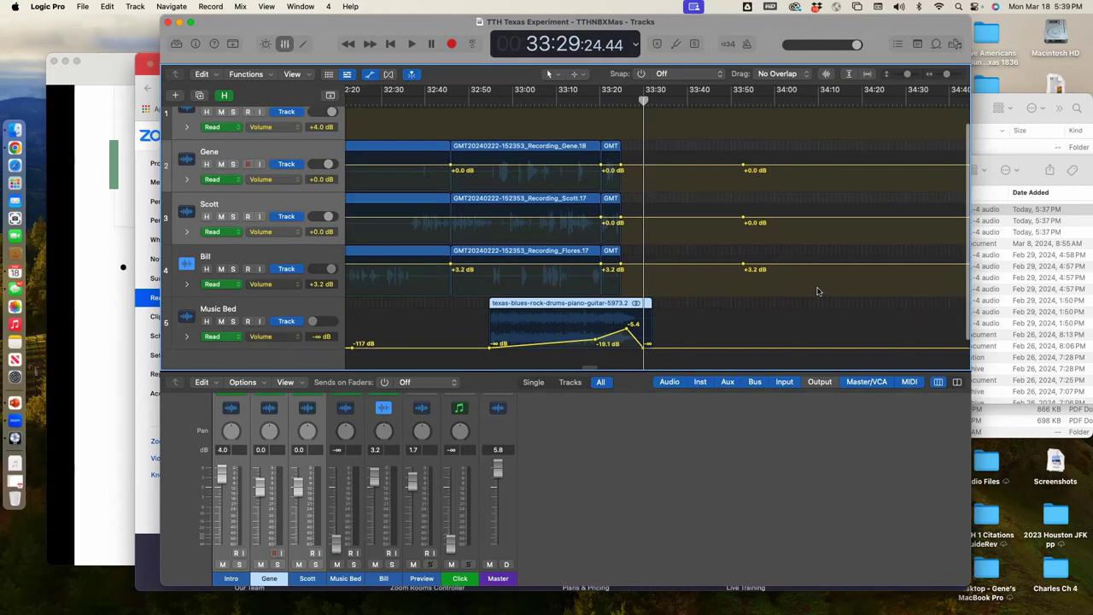
pyautogui.hscroll(-5, 817, 292)
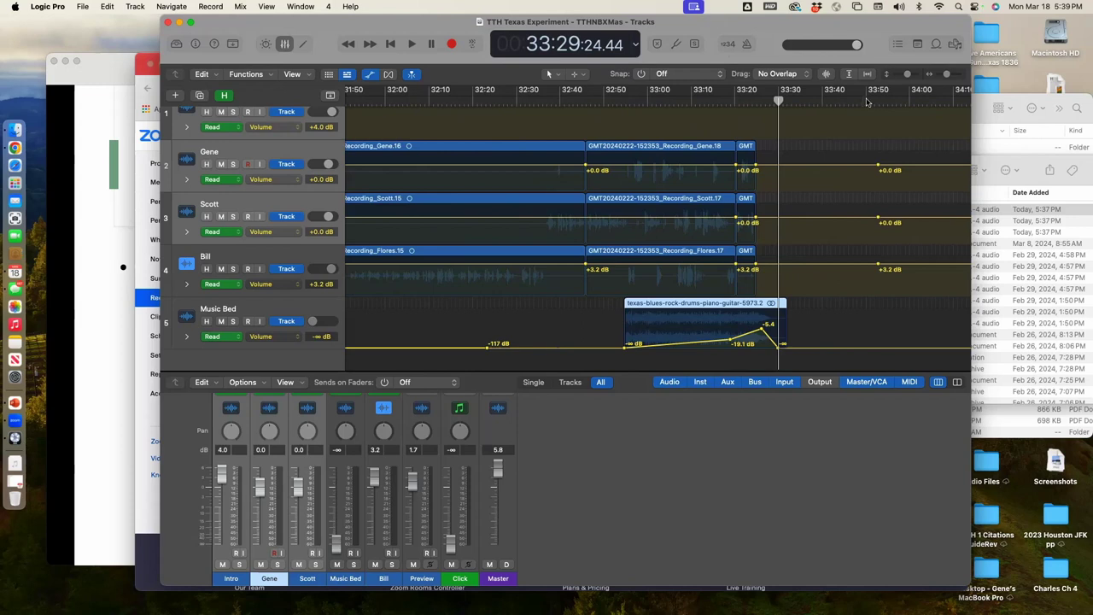
pyautogui.moveTo(944, 75); pyautogui.dragTo(934, 83)
pyautogui.hscroll(-5, 763, 174)
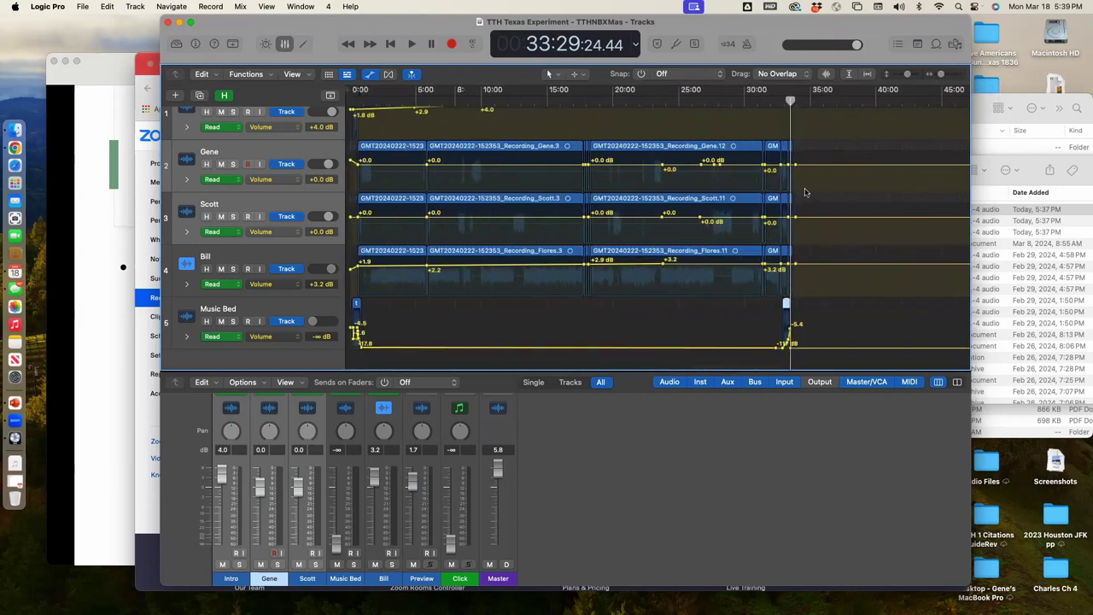
pyautogui.hscroll(-2, 769, 184)
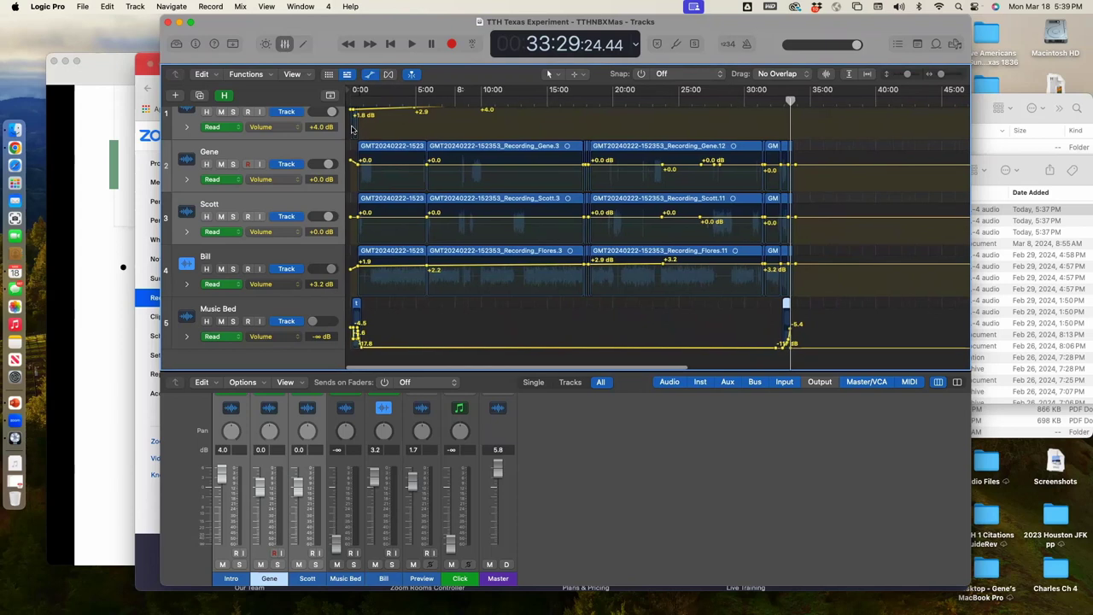
pyautogui.scroll(2, 354, 137)
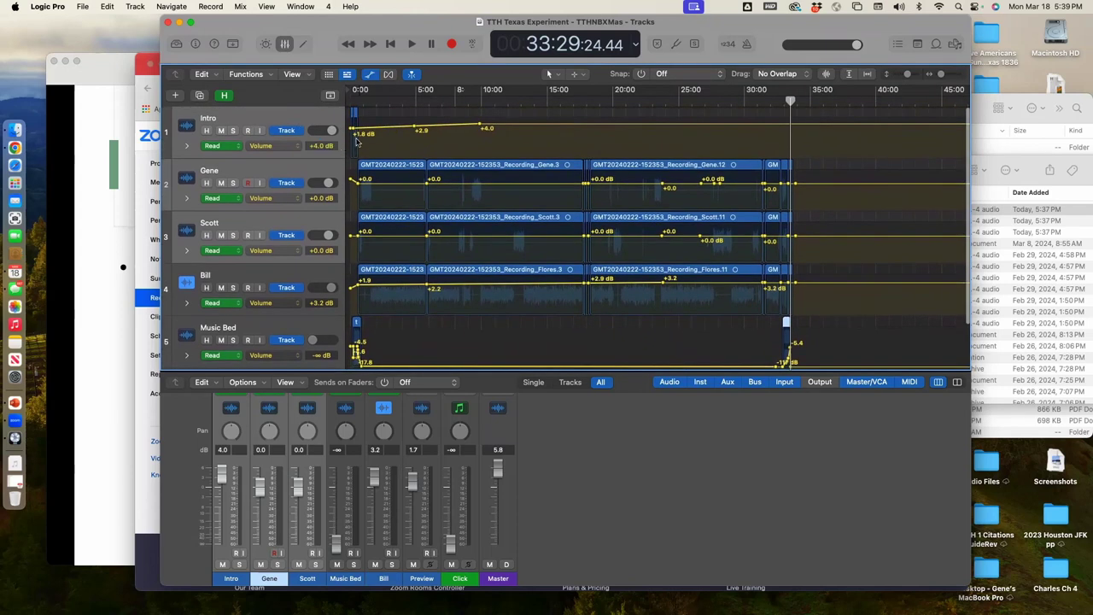
pyautogui.scroll(-1, 372, 145)
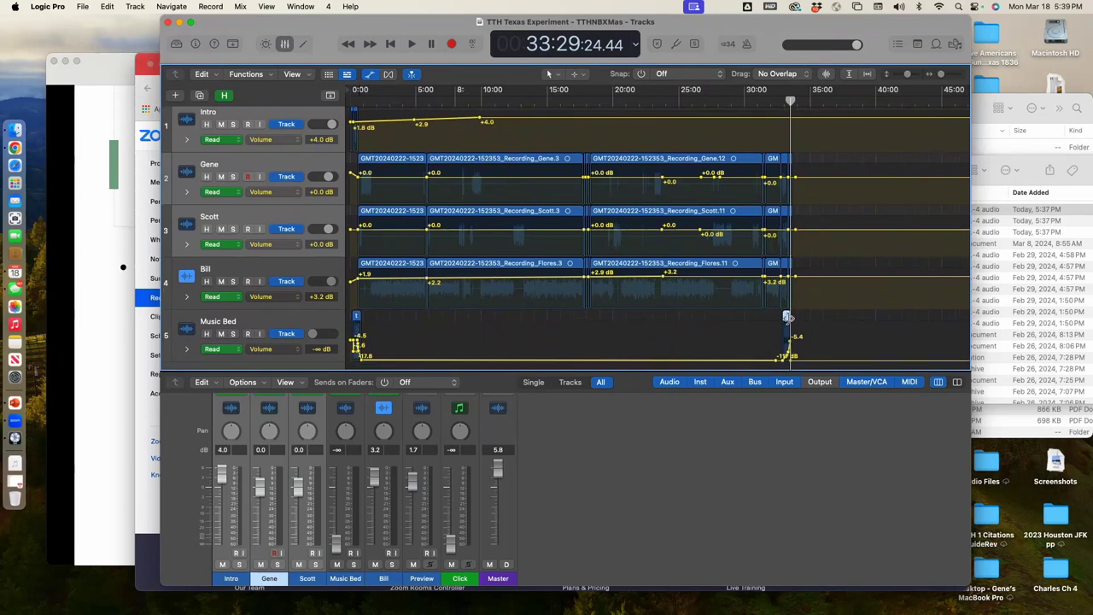
pyautogui.scroll(-1, 787, 317)
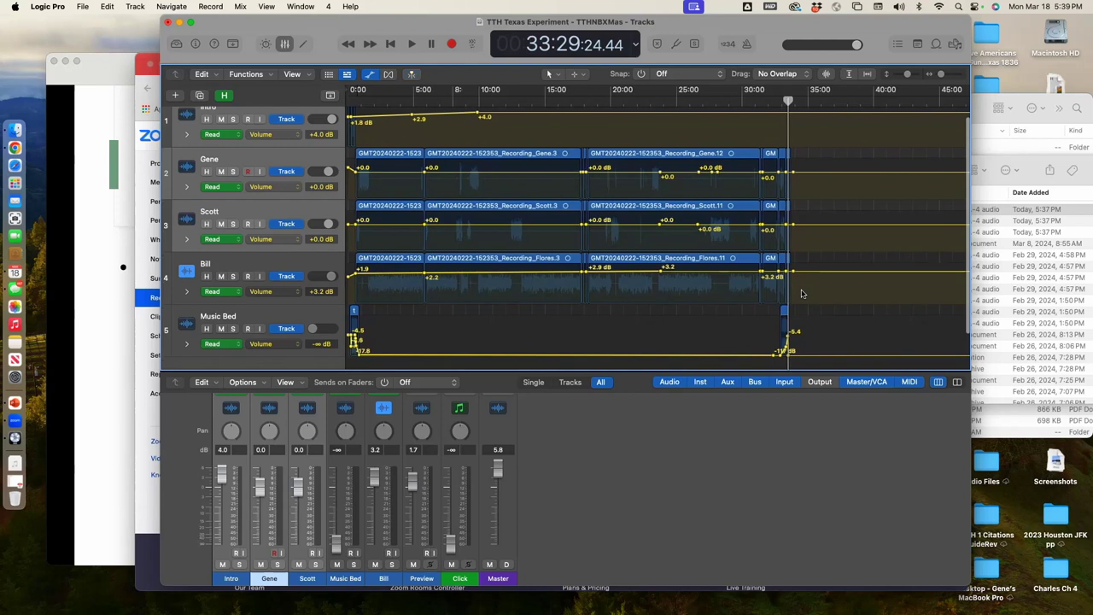
pyautogui.moveTo(801, 300); pyautogui.dragTo(842, 301)
# - Delete the old regions, rename track 4 to 'Brennan', and drop the downloaded recordings onto the tracks
pyautogui.press('Delete')
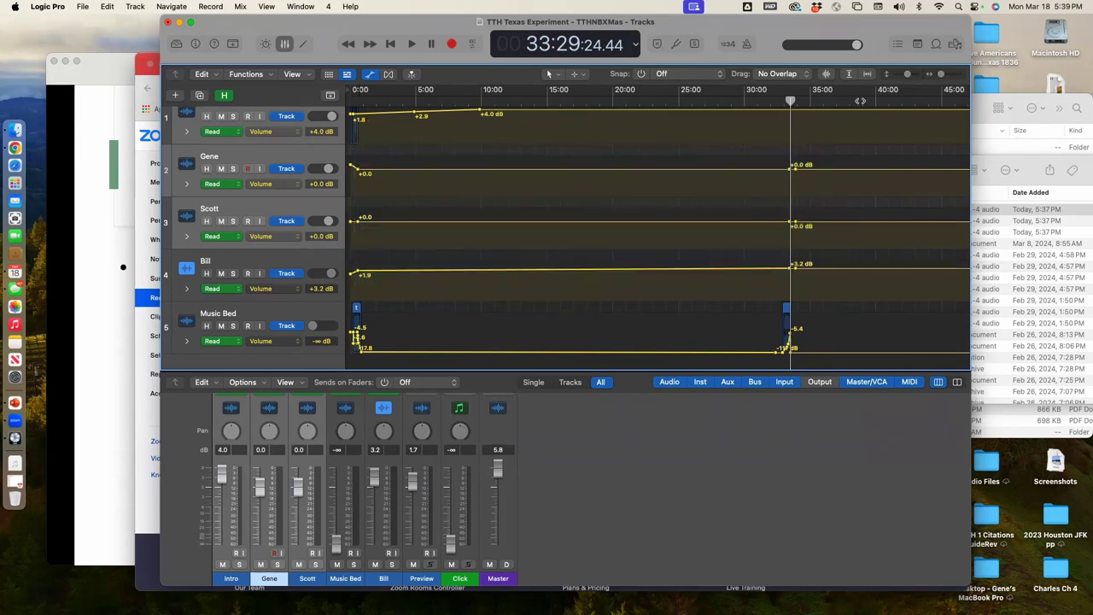
pyautogui.hscroll(1, 908, 112)
pyautogui.hotkey('shift', 'n')
pyautogui.write('Brennan')
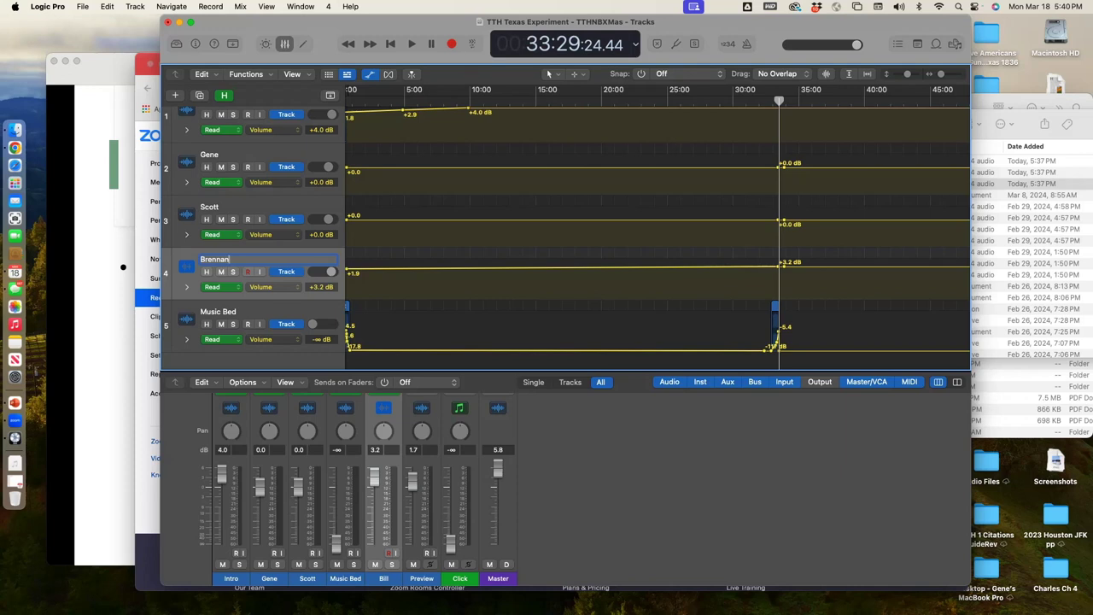
pyautogui.press('Return')
pyautogui.click(989, 117)
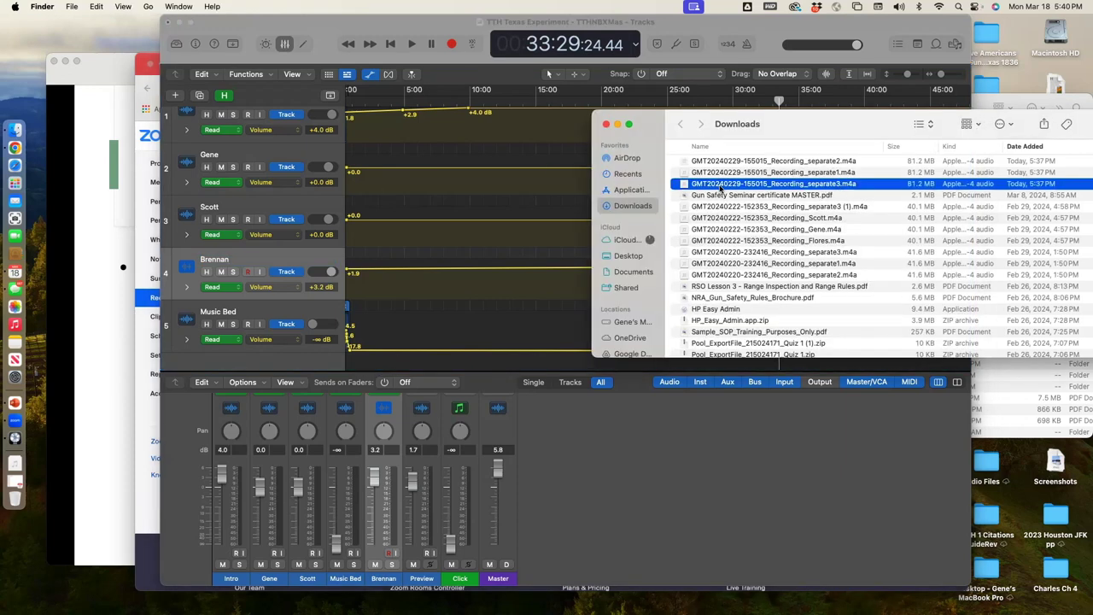
pyautogui.moveTo(562, 245); pyautogui.dragTo(369, 256)
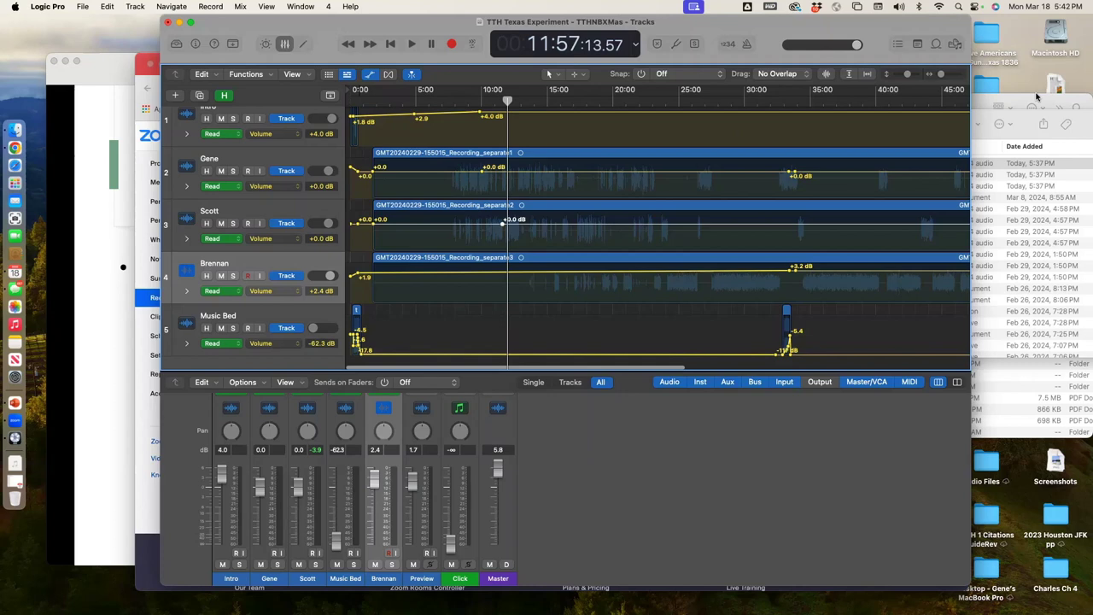
# - Widen the Logic Pro window to the left and right
pyautogui.moveTo(158, 31); pyautogui.dragTo(40, 31)
pyautogui.moveTo(231, 31); pyautogui.dragTo(244, 45)
pyautogui.moveTo(969, 77); pyautogui.dragTo(1053, 77)
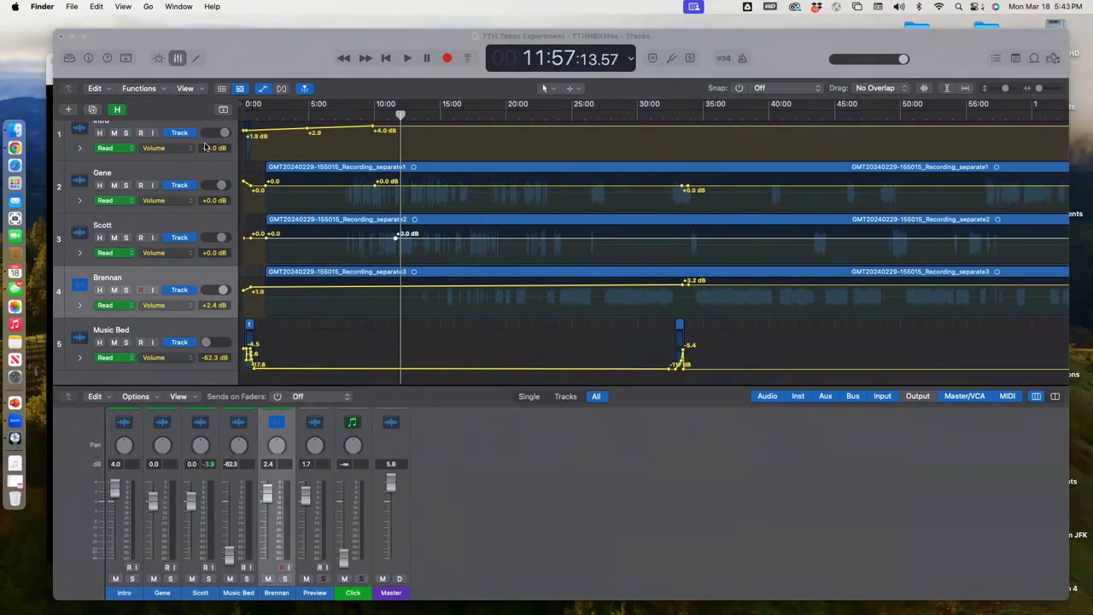
# - Zoom the timeline in around 1:44 where the three recordings begin
pyautogui.scroll(1, 205, 145)
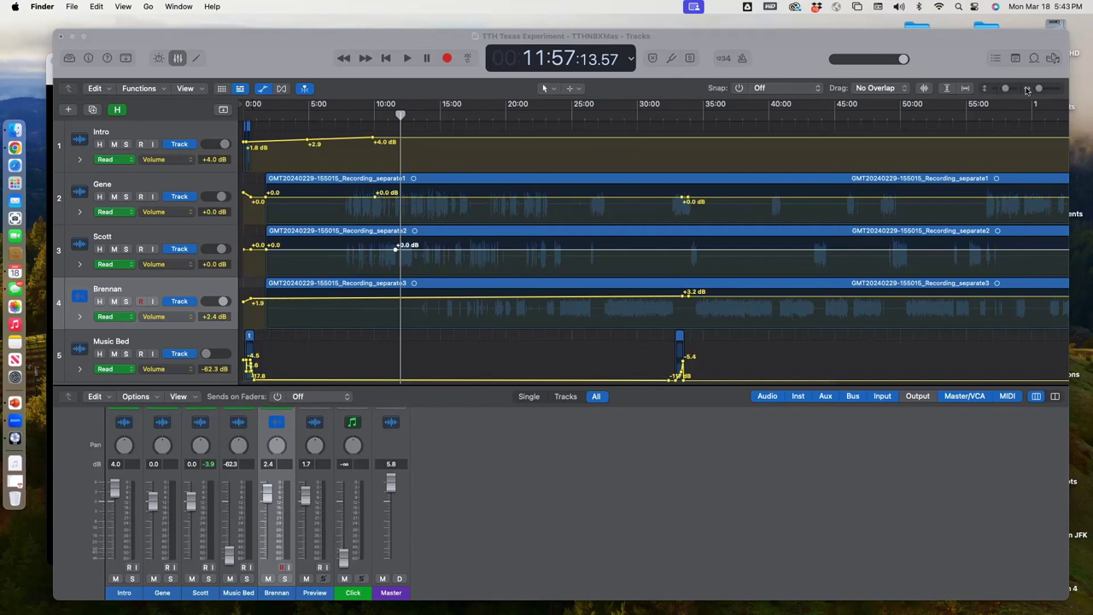
pyautogui.moveTo(1033, 90)
pyautogui.mouseDown()
pyautogui.moveTo(1020, 90)
pyautogui.moveTo(1043, 90)
pyautogui.mouseUp()
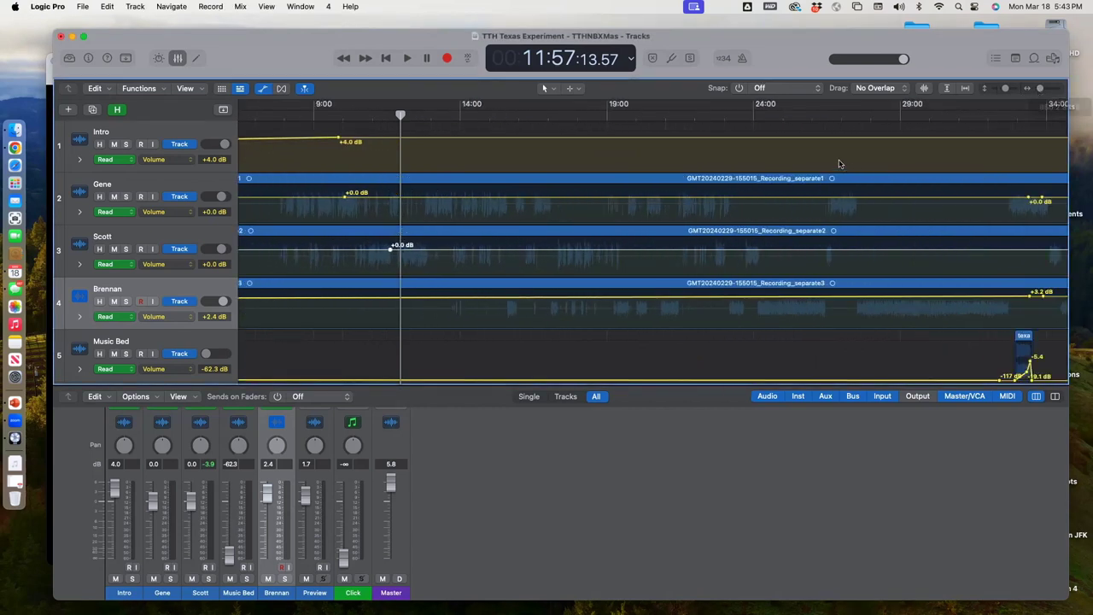
pyautogui.hscroll(-5, 811, 151)
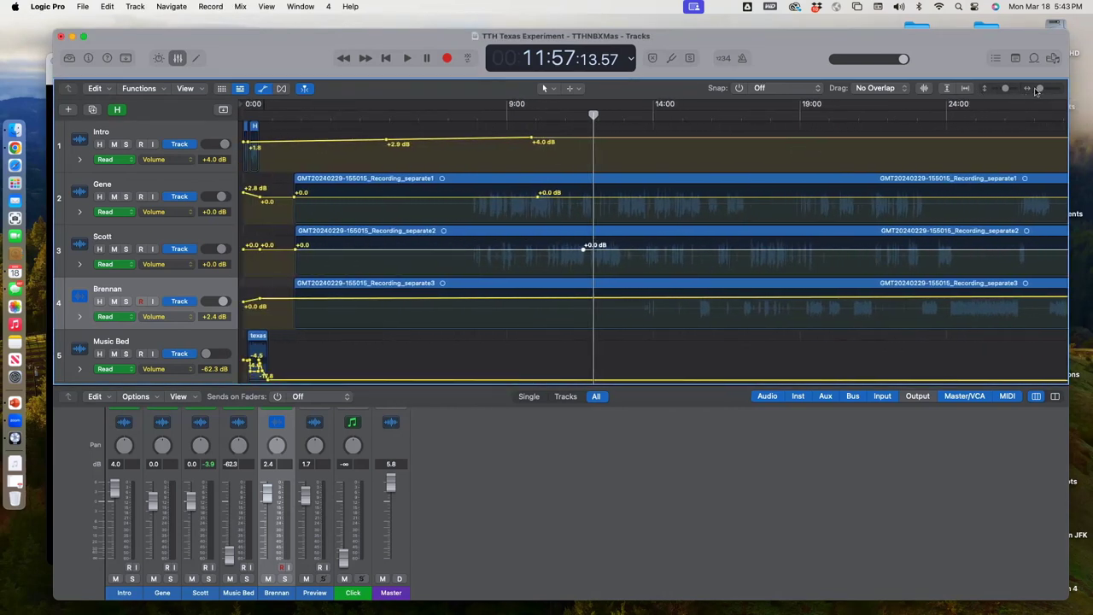
pyautogui.moveTo(1036, 89); pyautogui.dragTo(1050, 90)
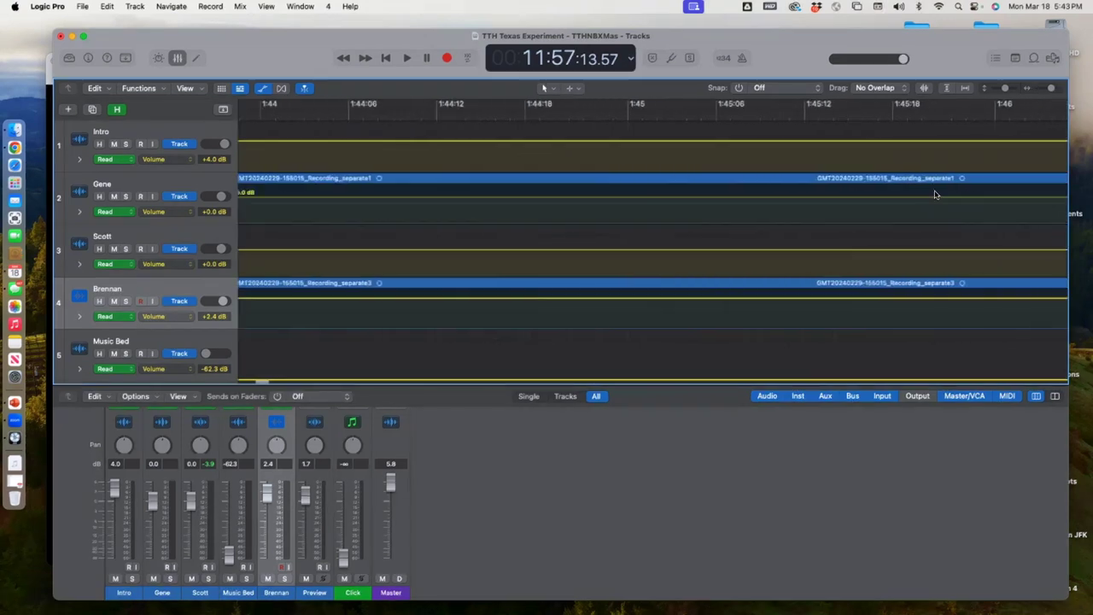
pyautogui.click(1050, 89)
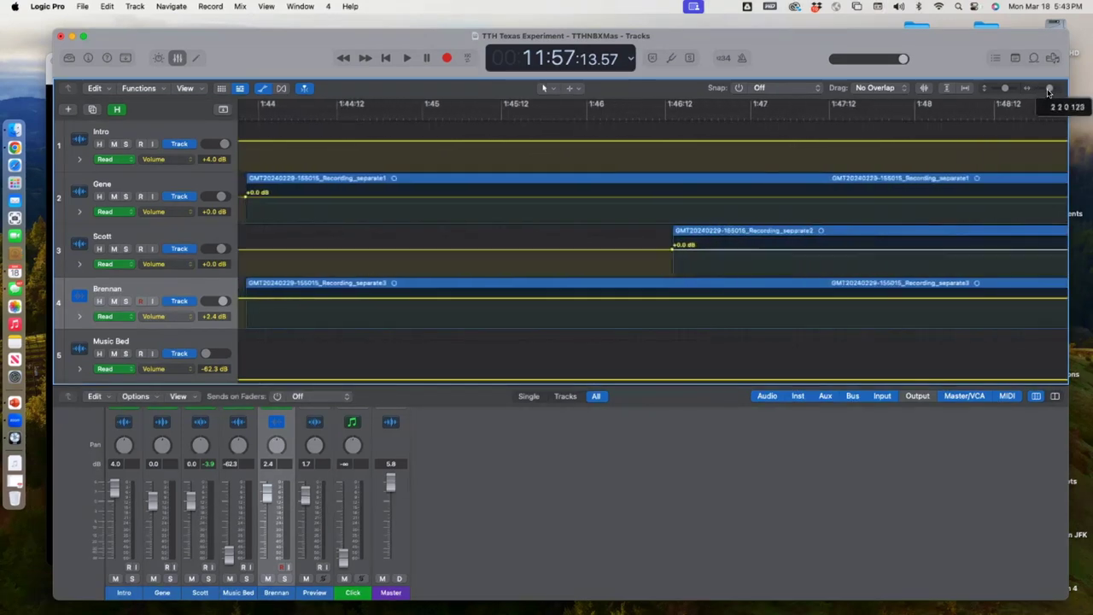
pyautogui.click(1049, 92)
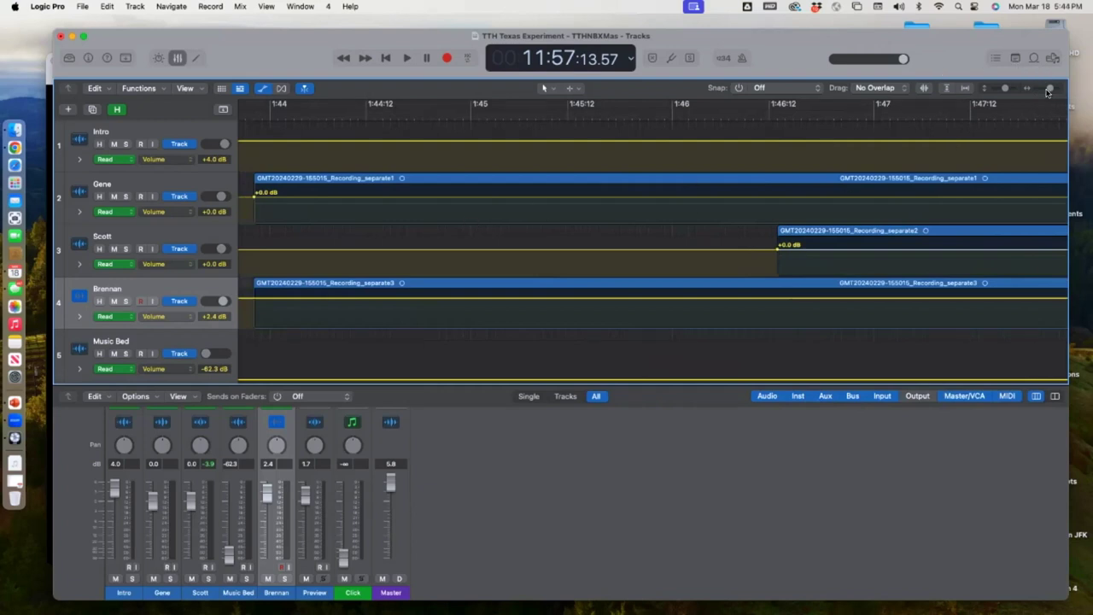
# - Zoom out, scroll right, and zoom far in on where the recordings begin
pyautogui.moveTo(1046, 92); pyautogui.dragTo(1021, 130)
pyautogui.hscroll(20, 985, 165)
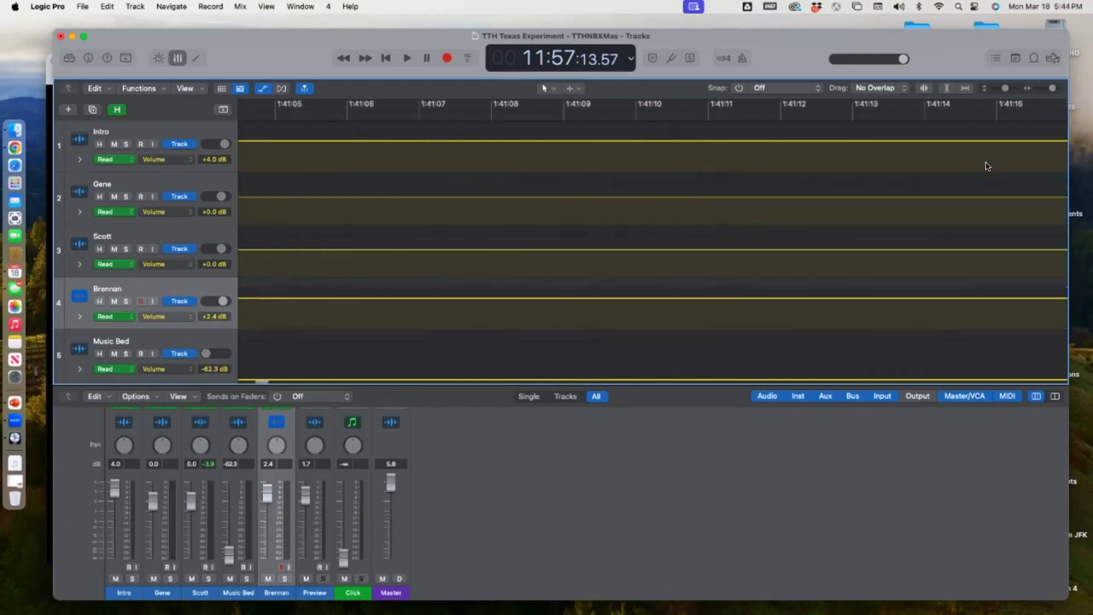
pyautogui.hscroll(20, 985, 166)
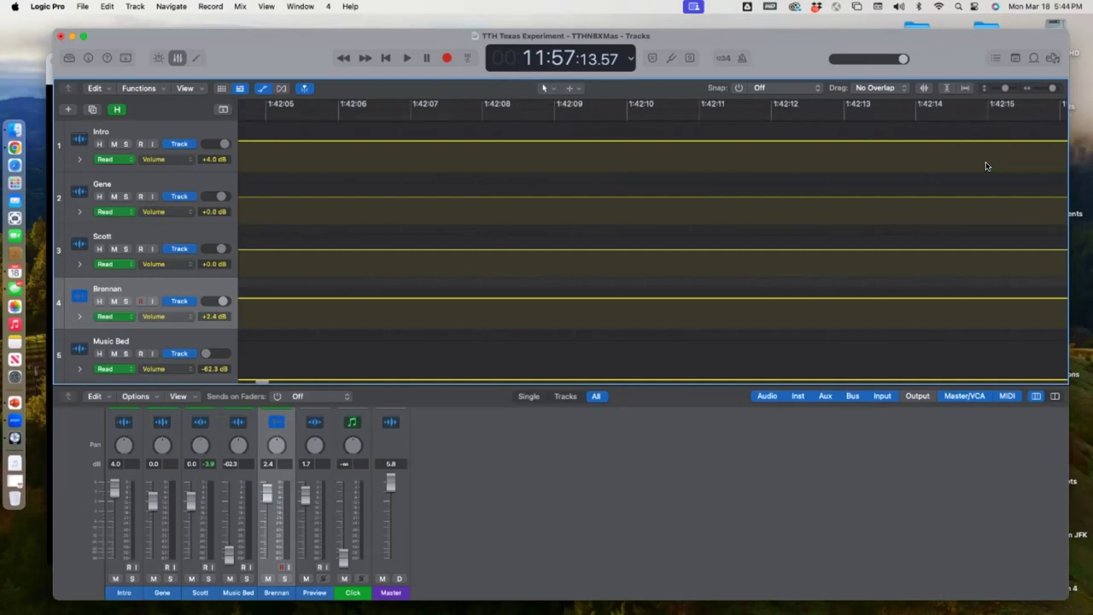
pyautogui.hscroll(20, 985, 166)
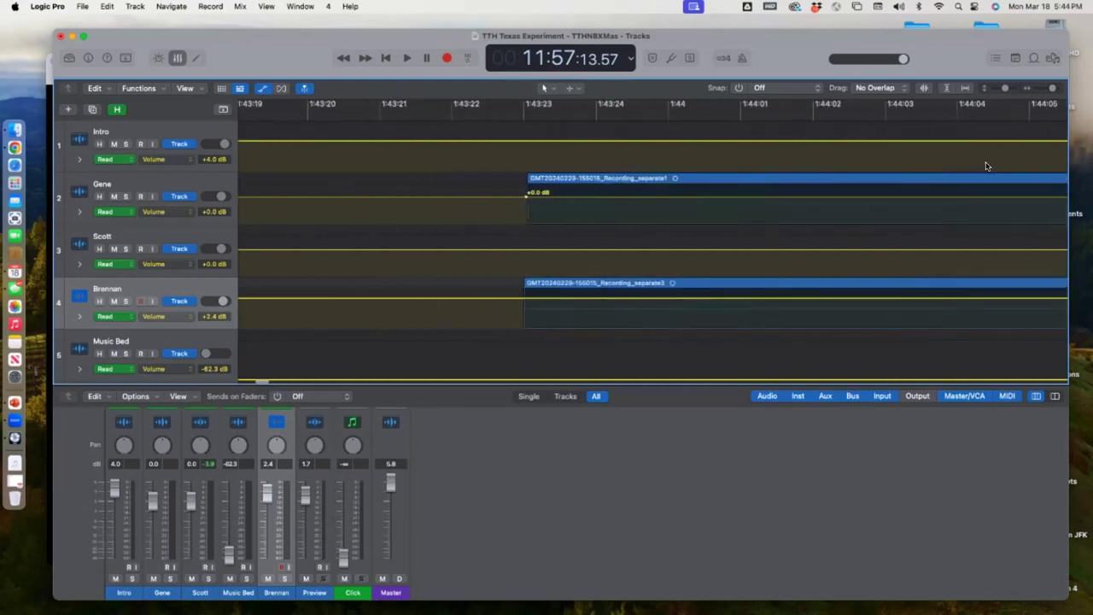
pyautogui.hscroll(20, 985, 165)
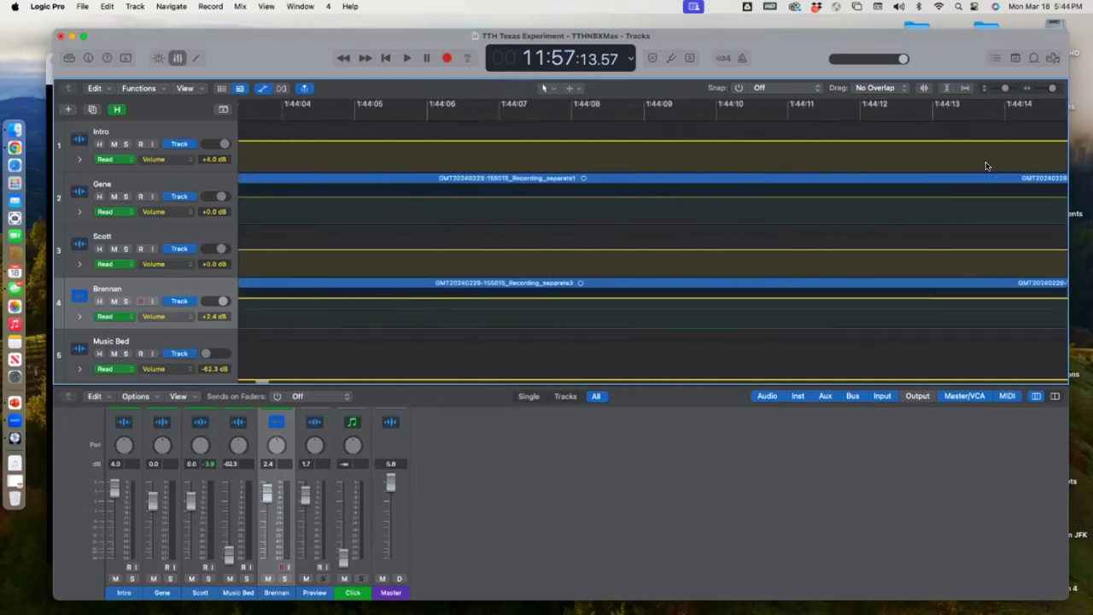
pyautogui.hscroll(2, 985, 166)
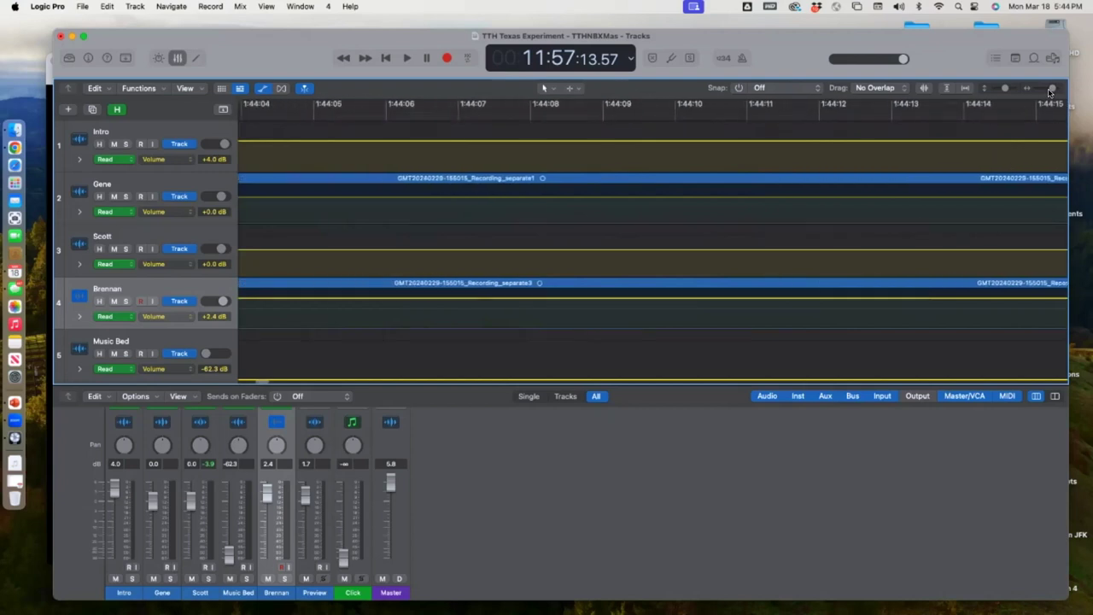
pyautogui.moveTo(1049, 91); pyautogui.dragTo(1055, 88)
# - Drag the Scott and Brennan regions so all three recordings start at 1:43:23, then zoom out
pyautogui.moveTo(966, 174); pyautogui.dragTo(698, 184)
pyautogui.moveTo(747, 272); pyautogui.dragTo(764, 273)
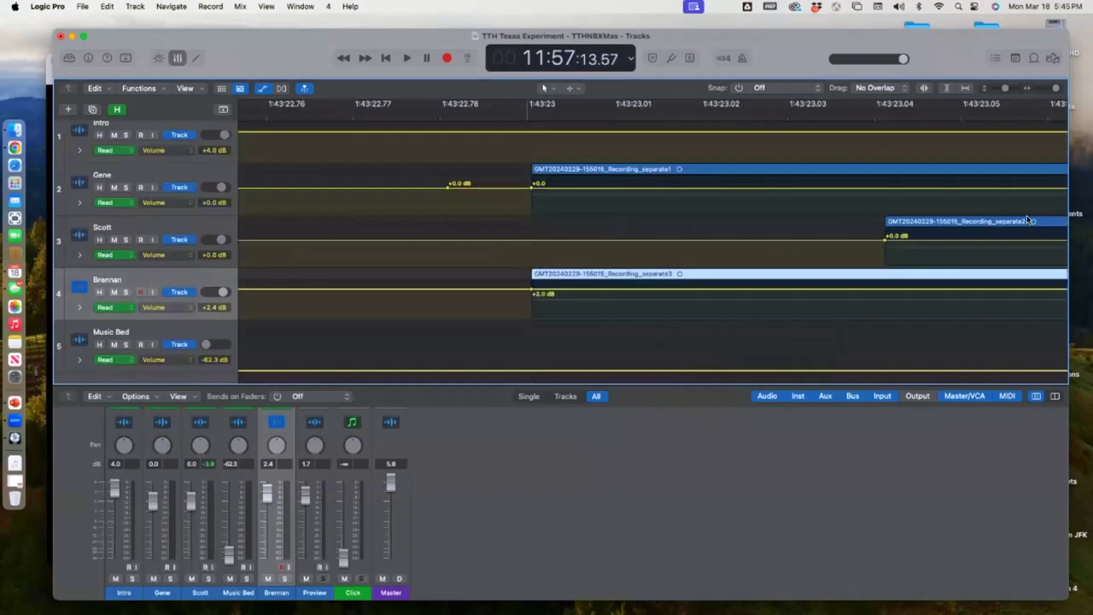
pyautogui.moveTo(1033, 222); pyautogui.dragTo(675, 225)
pyautogui.moveTo(747, 274); pyautogui.dragTo(747, 272)
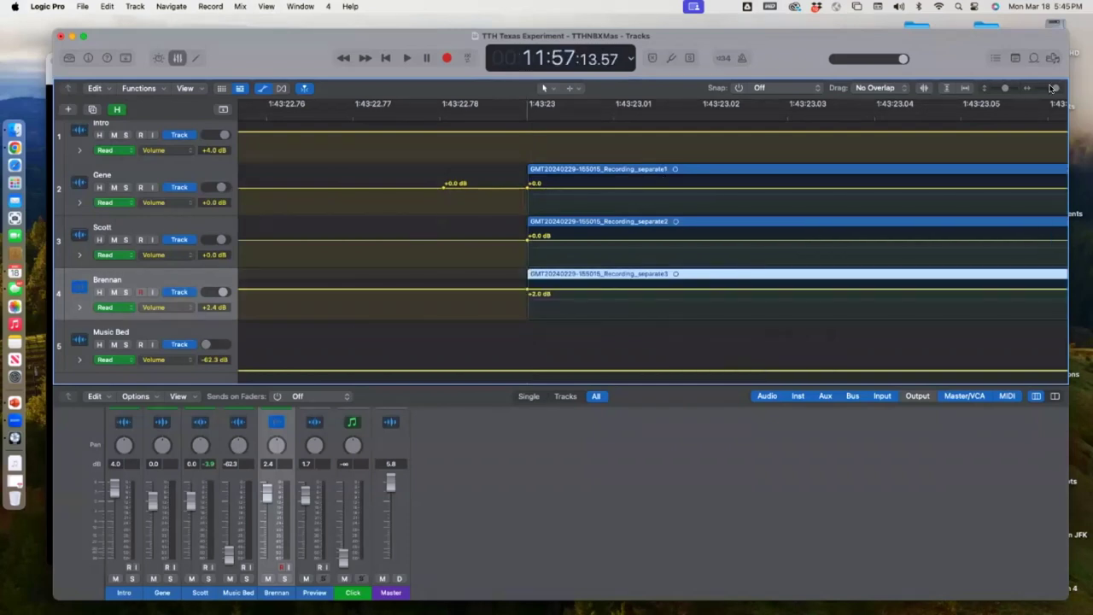
pyautogui.moveTo(1055, 90)
pyautogui.mouseDown()
pyautogui.moveTo(1021, 94)
pyautogui.moveTo(1038, 89)
pyautogui.mouseUp()
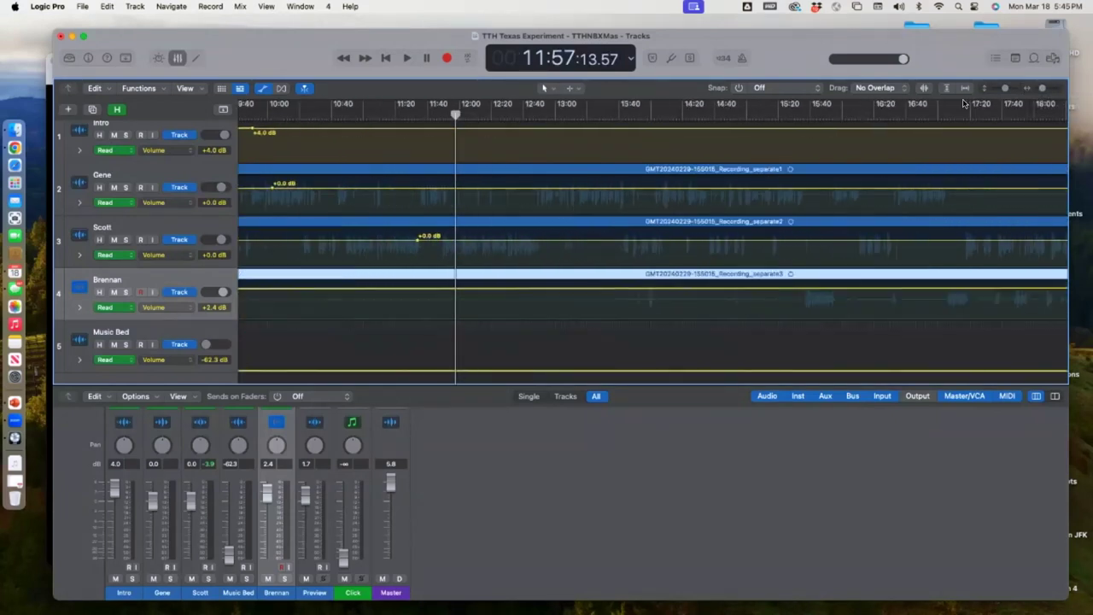
# - Play the project from around 22:31 to check the three voice recordings stay in sync
pyautogui.click(662, 119)
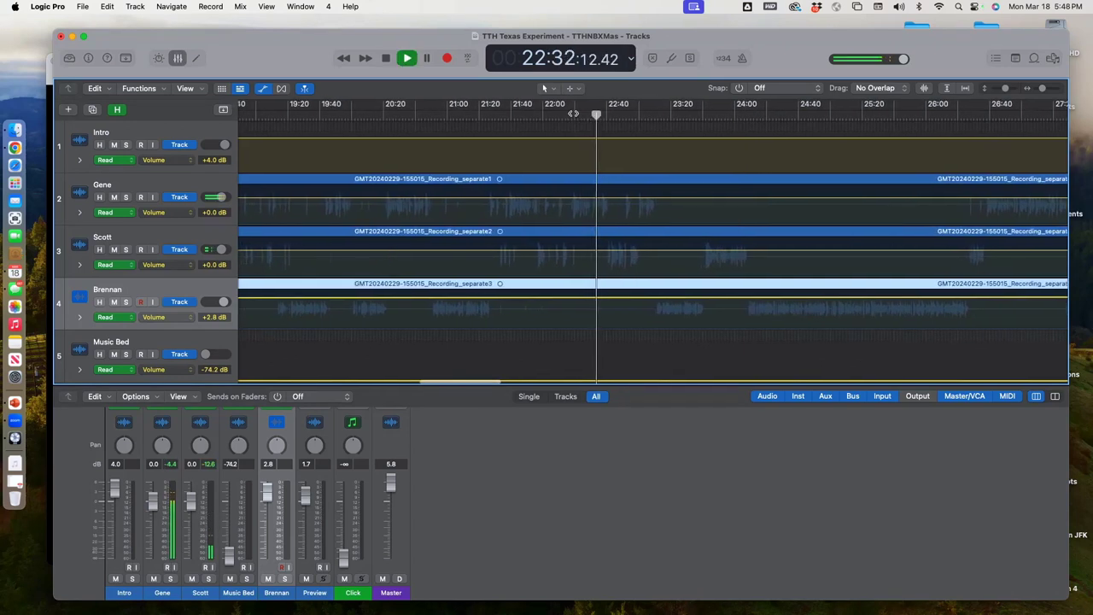
# - Pause playback near 22:37 in the aligned voice recordings, then resume listening
pyautogui.press('space')
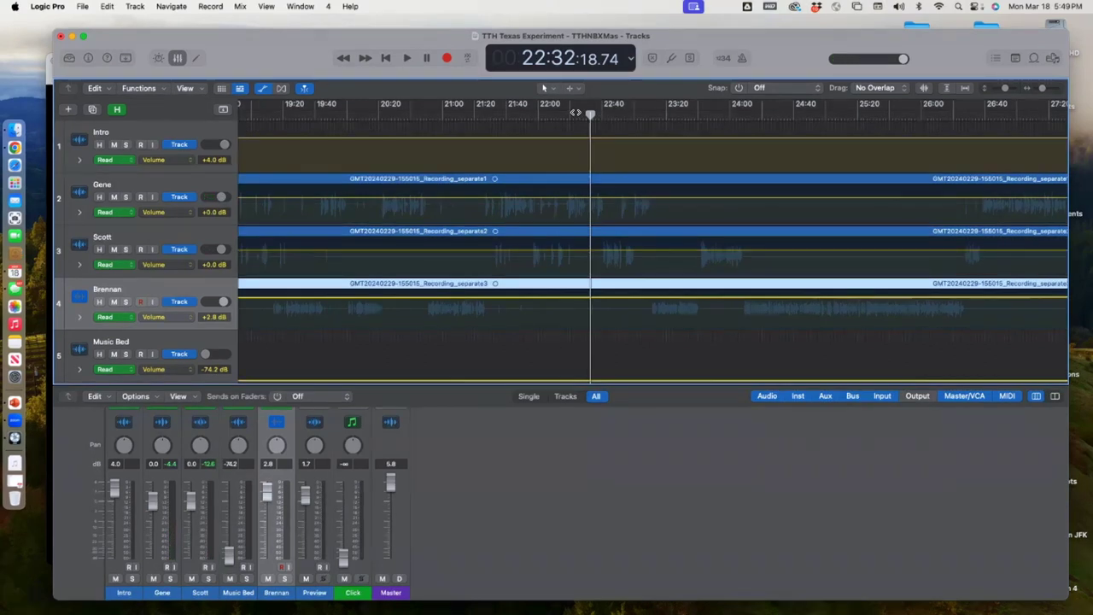
pyautogui.press('space')
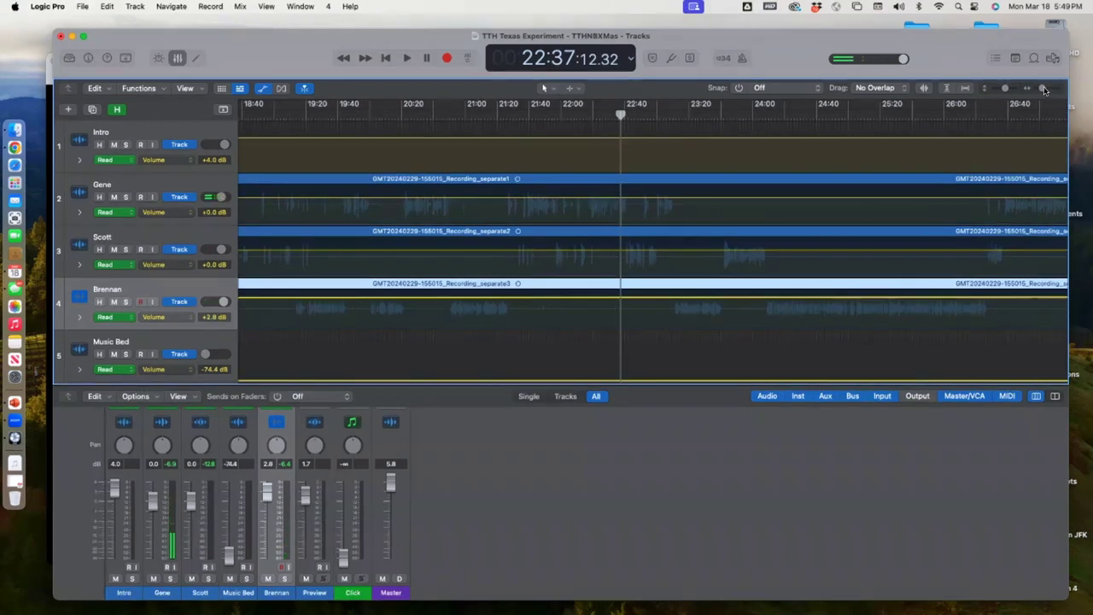
# - Split all three voice recordings at the playhead at 22:37:03.10
pyautogui.moveTo(1045, 89); pyautogui.dragTo(1047, 89)
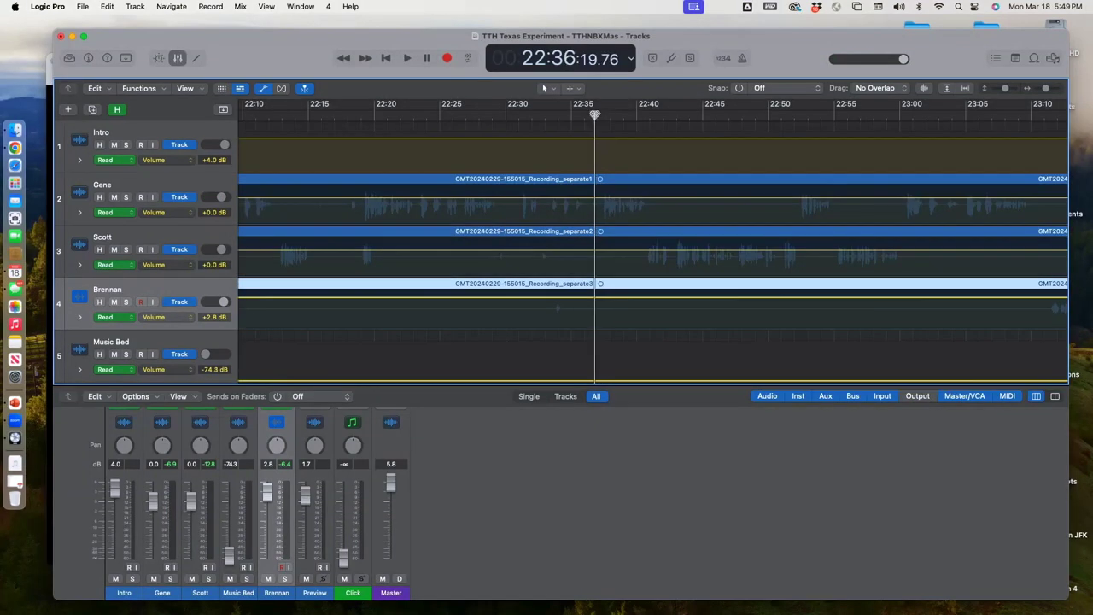
pyautogui.press('.')
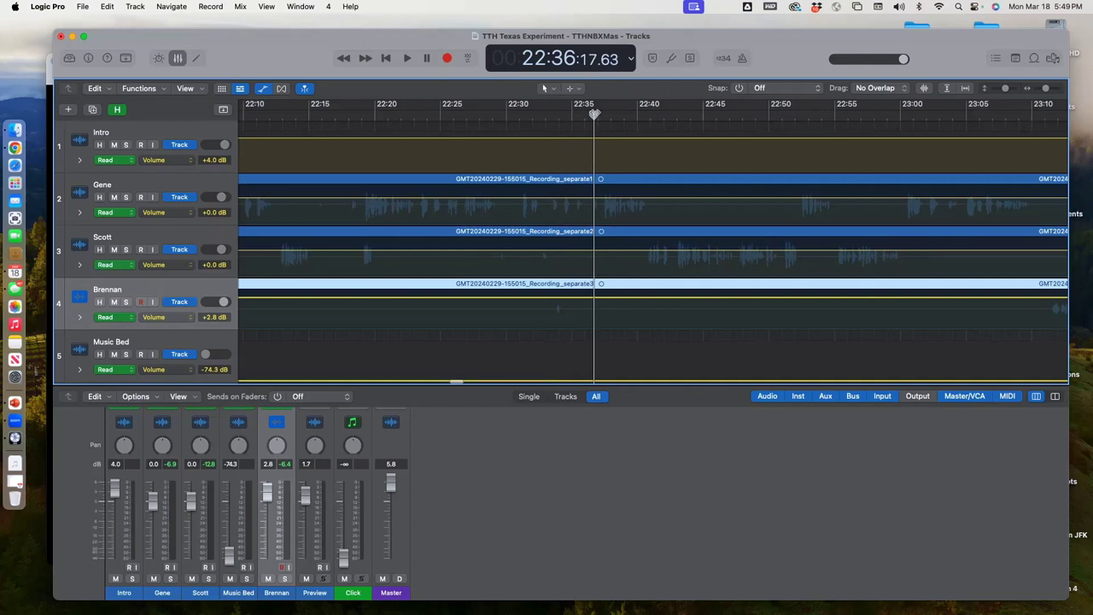
pyautogui.moveTo(594, 114); pyautogui.dragTo(609, 114)
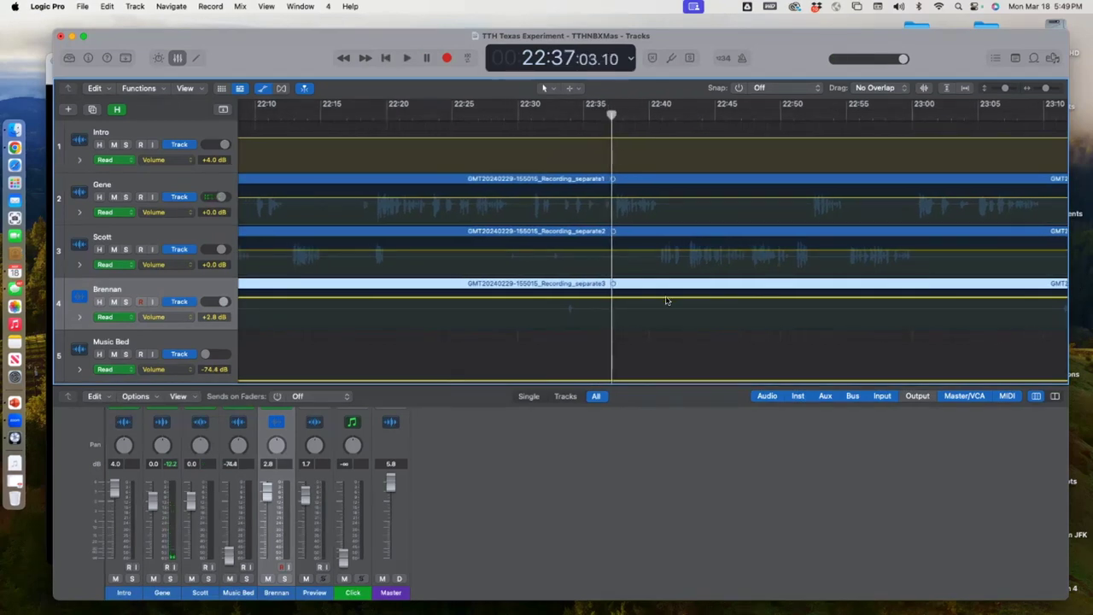
pyautogui.press('super+t')
pyautogui.click(591, 182)
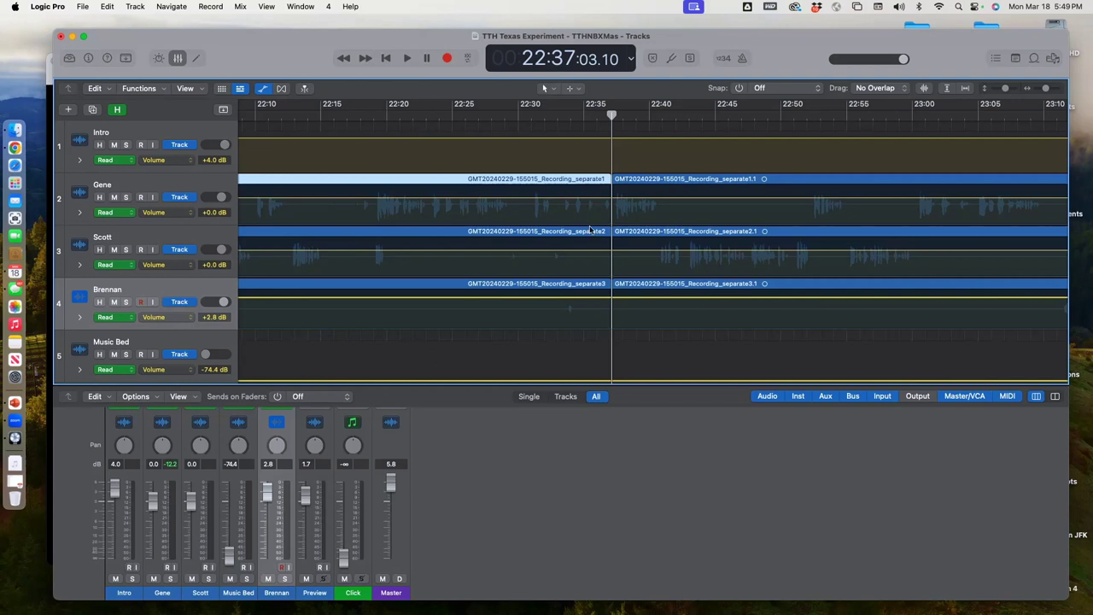
# - Select and delete the three region pieces before the 22:37 cut
pyautogui.hscroll(1, 591, 230)
pyautogui.moveTo(577, 346); pyautogui.dragTo(478, 148)
pyautogui.hscroll(-3, 546, 198)
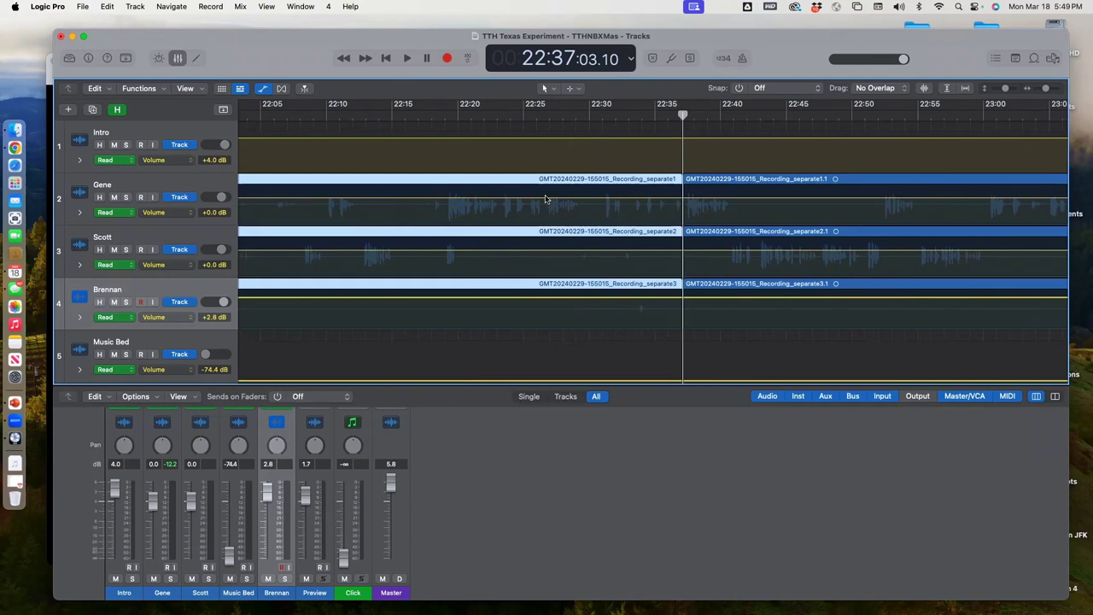
pyautogui.press('Delete')
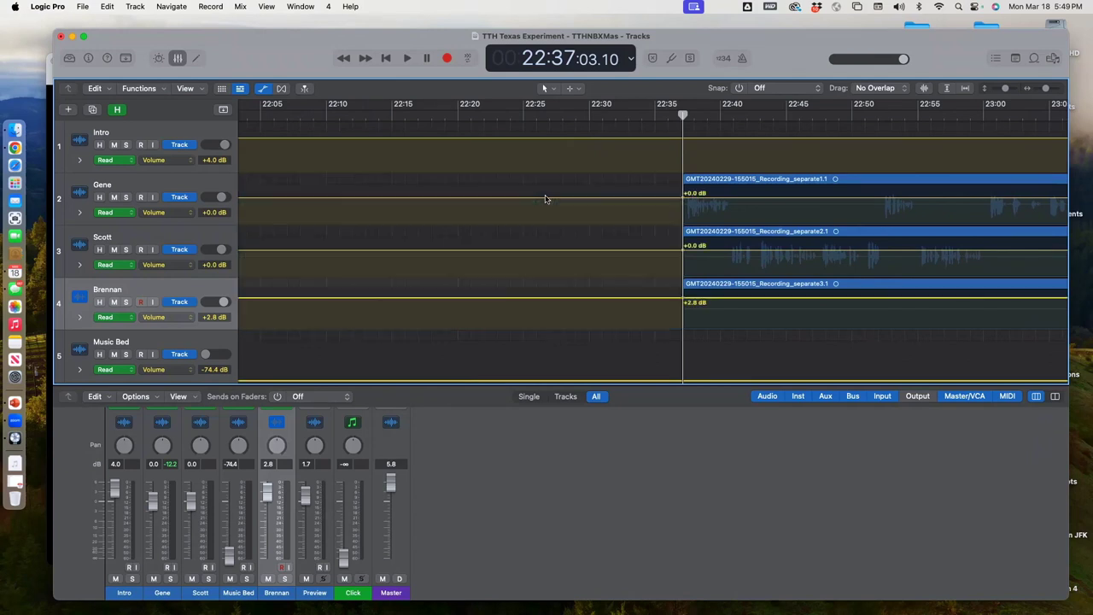
pyautogui.scroll(-2, 614, 154)
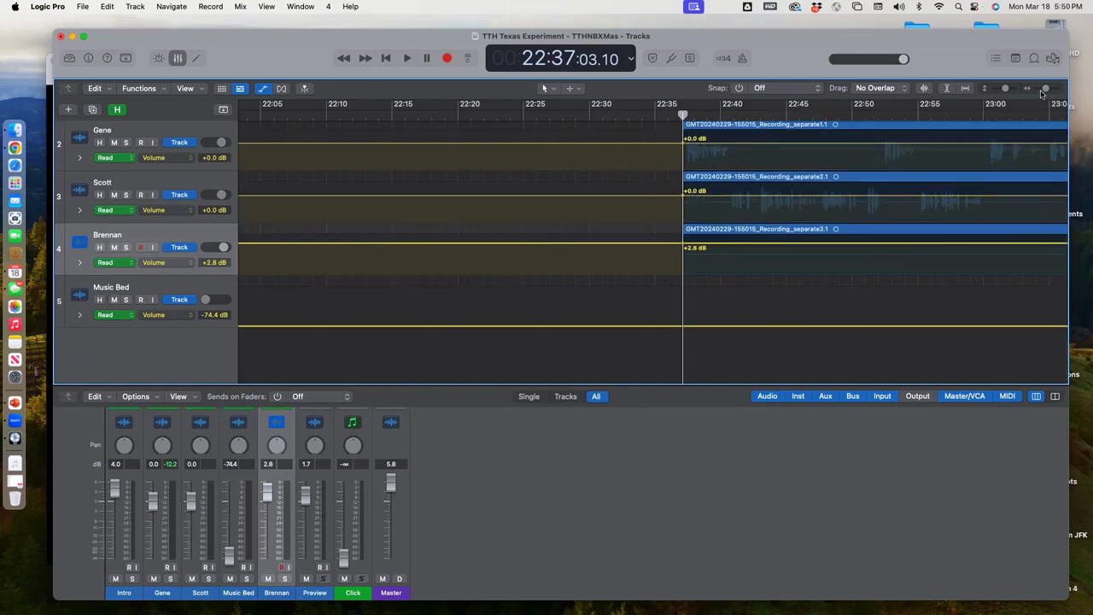
# - Move the three trimmed voice regions to start around 0:36, just after the Intro clips
pyautogui.moveTo(1046, 89); pyautogui.dragTo(1037, 94)
pyautogui.moveTo(545, 125); pyautogui.dragTo(679, 288)
pyautogui.hscroll(-4, 390, 165)
pyautogui.hscroll(-10, 390, 165)
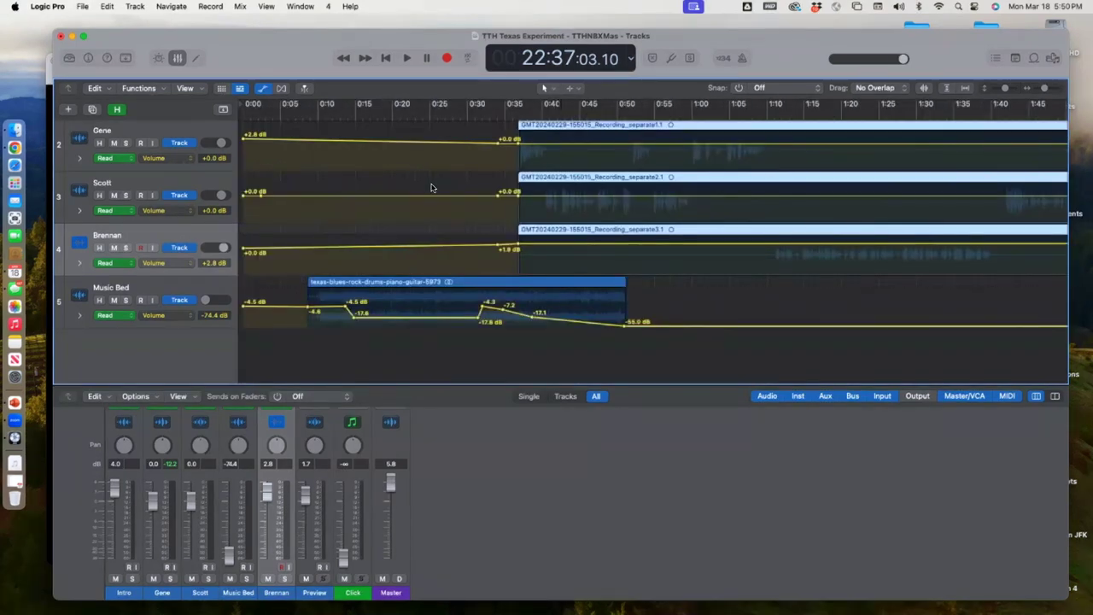
pyautogui.scroll(3, 432, 188)
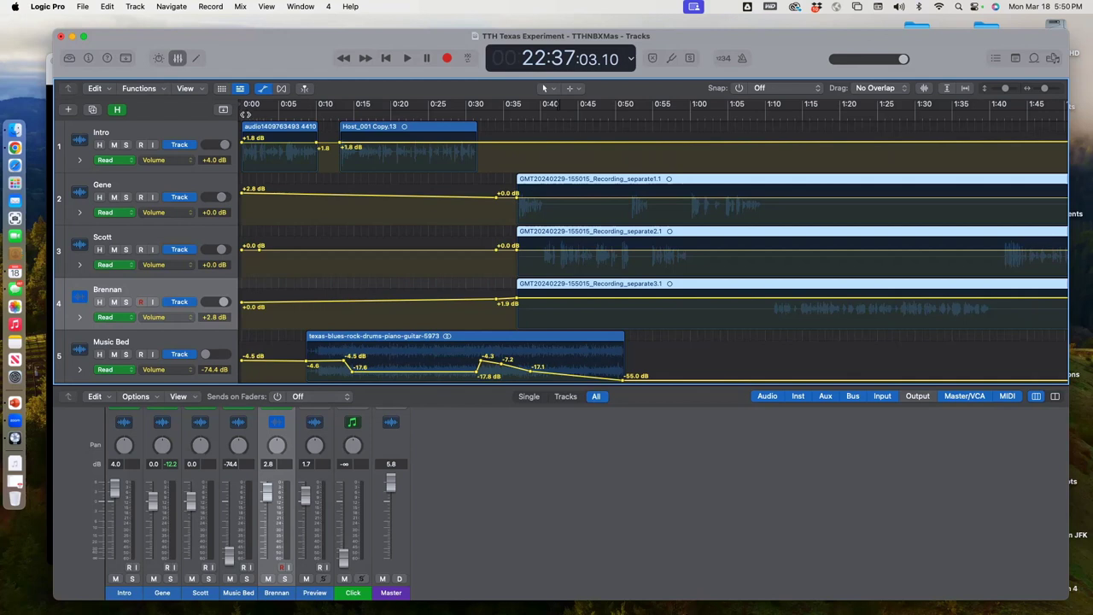
# - Play the episode from the start and stop at 0:33, just before the voices enter
pyautogui.press('Return')
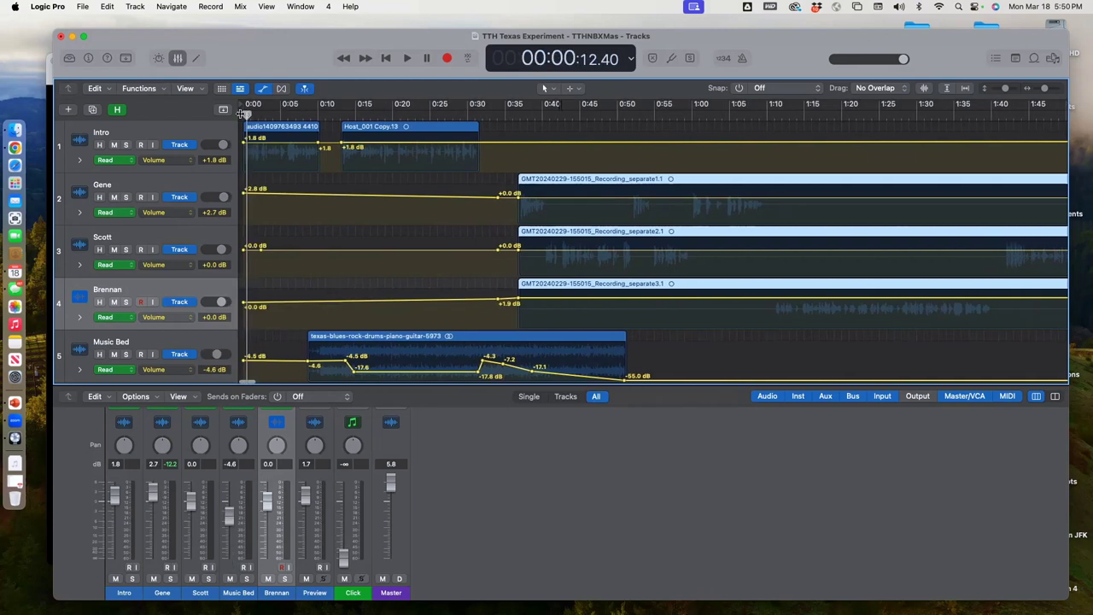
pyautogui.press('Return')
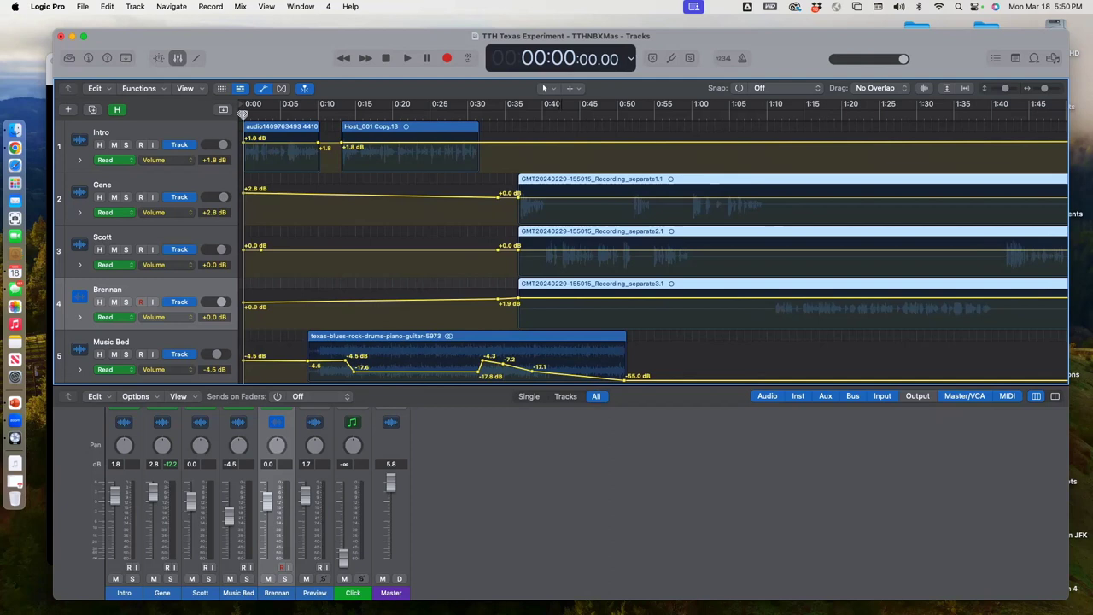
pyautogui.press('space')
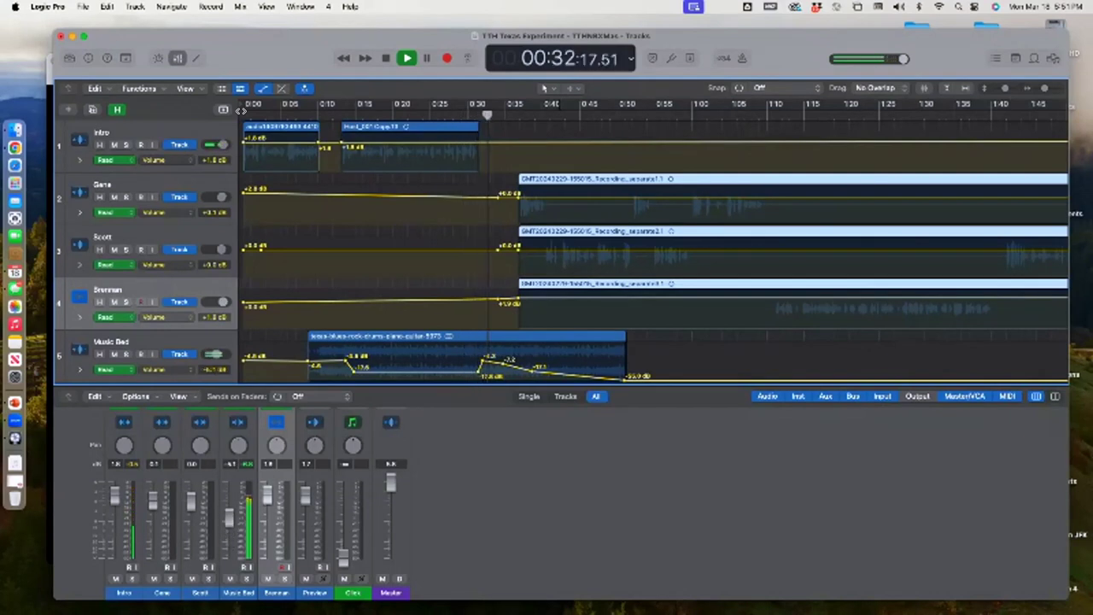
pyautogui.press('space')
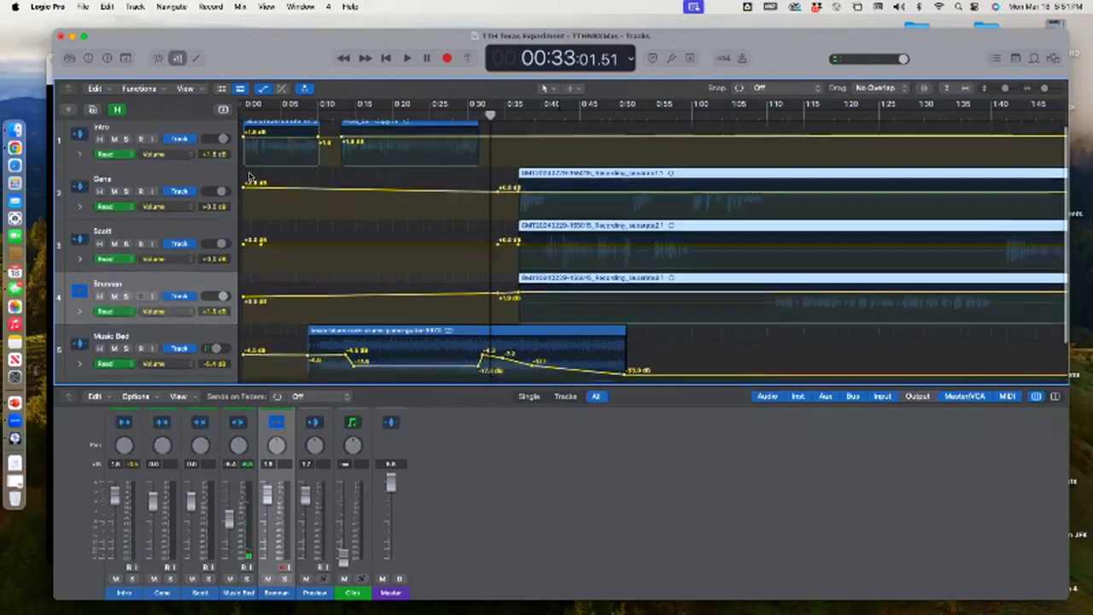
pyautogui.scroll(-2, 495, 344)
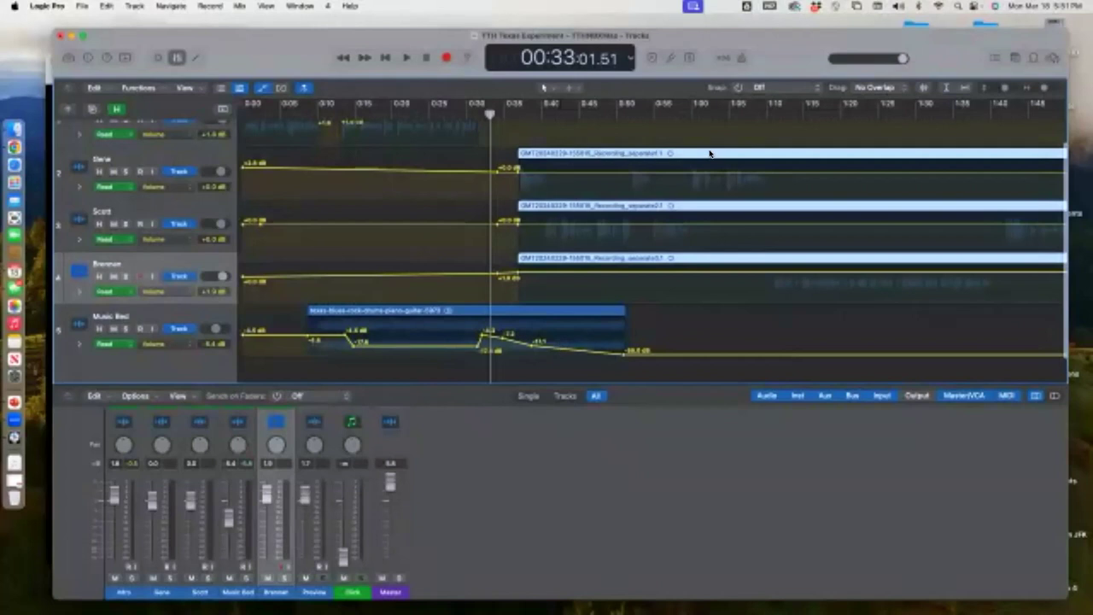
# - Shift the three voice regions earlier to about 0:33 and replay from near 0:28
pyautogui.moveTo(696, 153); pyautogui.dragTo(688, 157)
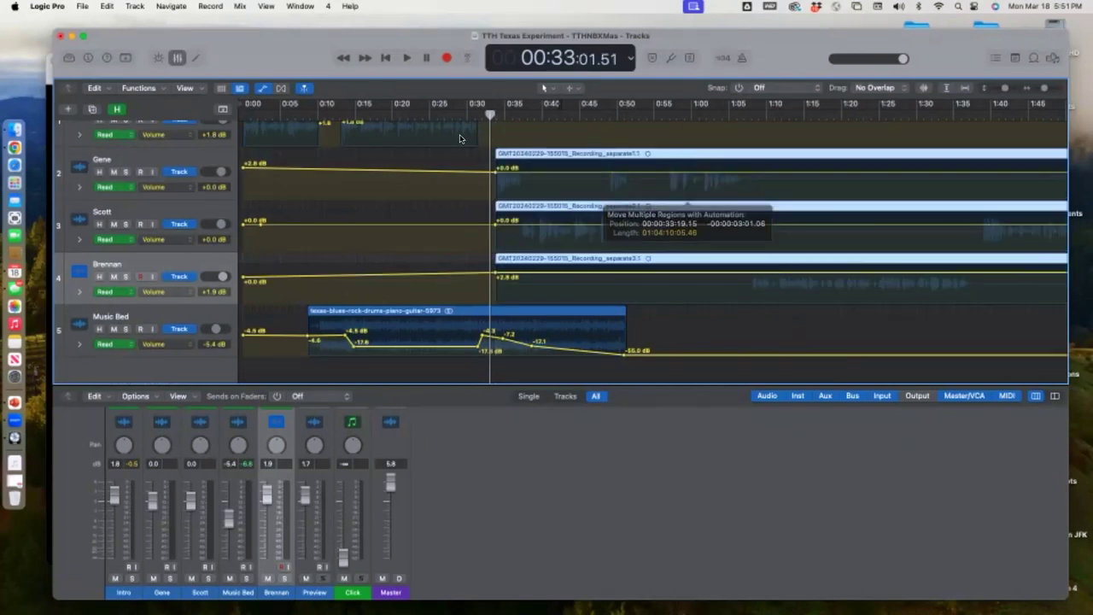
pyautogui.scroll(1, 478, 147)
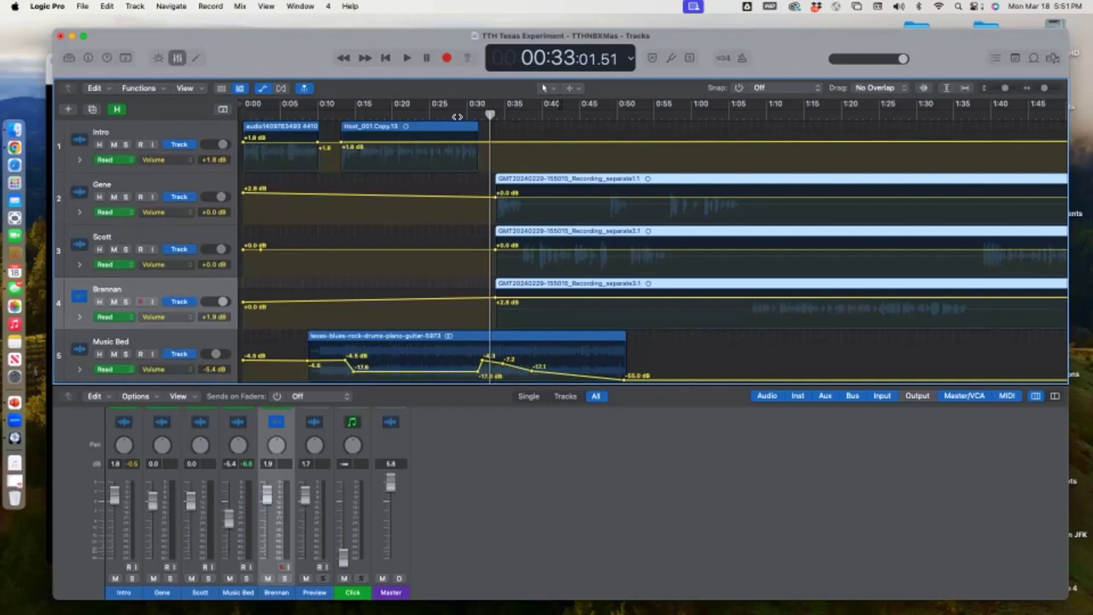
pyautogui.doubleClick(458, 116)
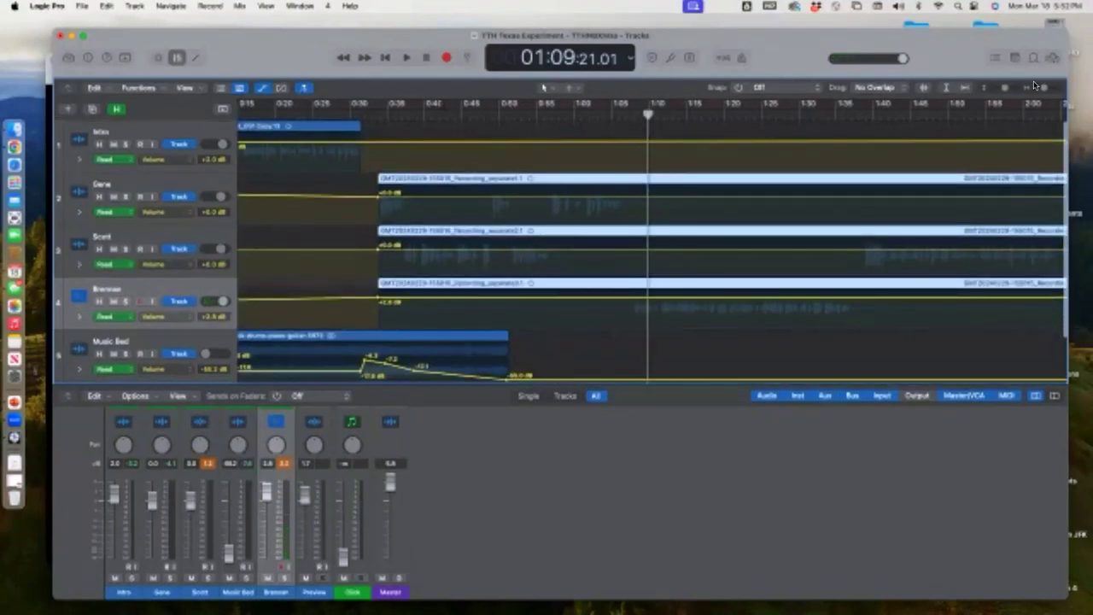
# - Split the Gene, Scott and Brennan regions at 1:06:15 and place the playhead at 1:08
pyautogui.moveTo(1042, 88); pyautogui.dragTo(1048, 90)
pyautogui.moveTo(647, 113); pyautogui.dragTo(590, 115)
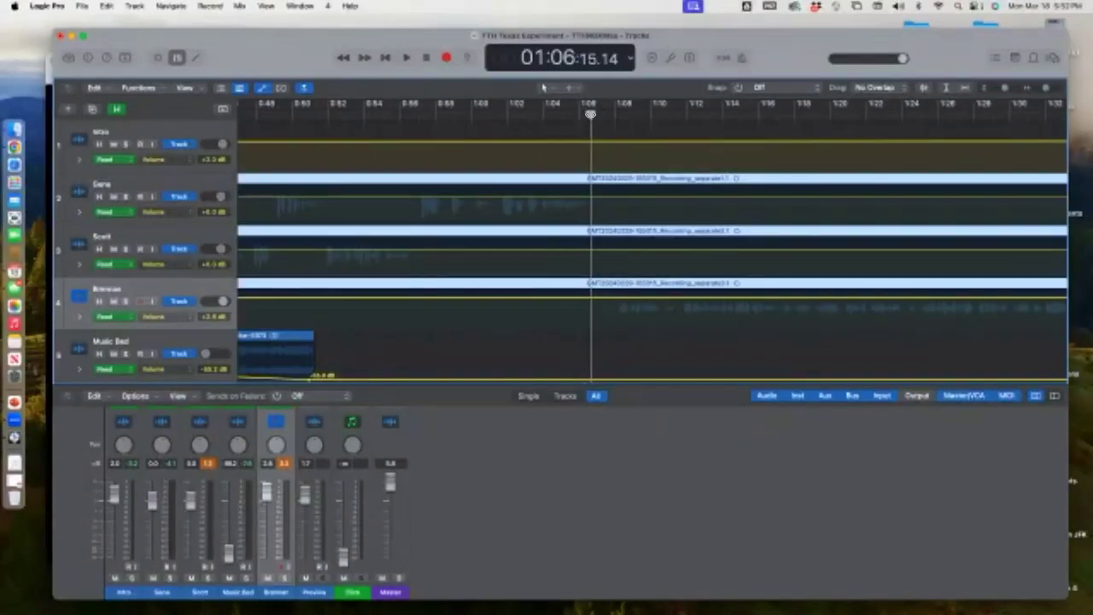
pyautogui.rightClick(593, 179)
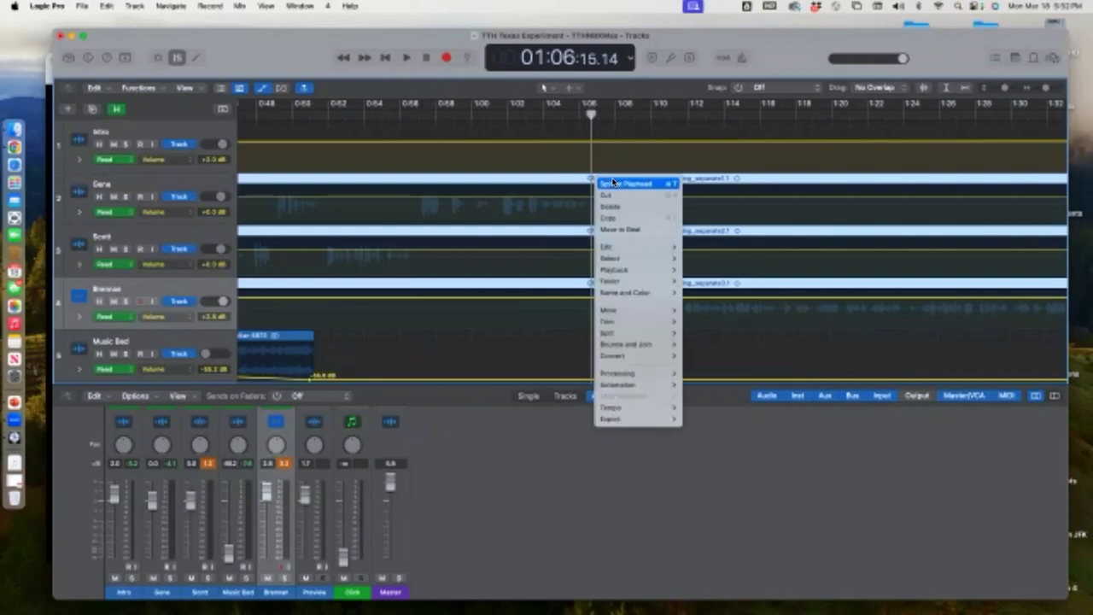
pyautogui.click(613, 184)
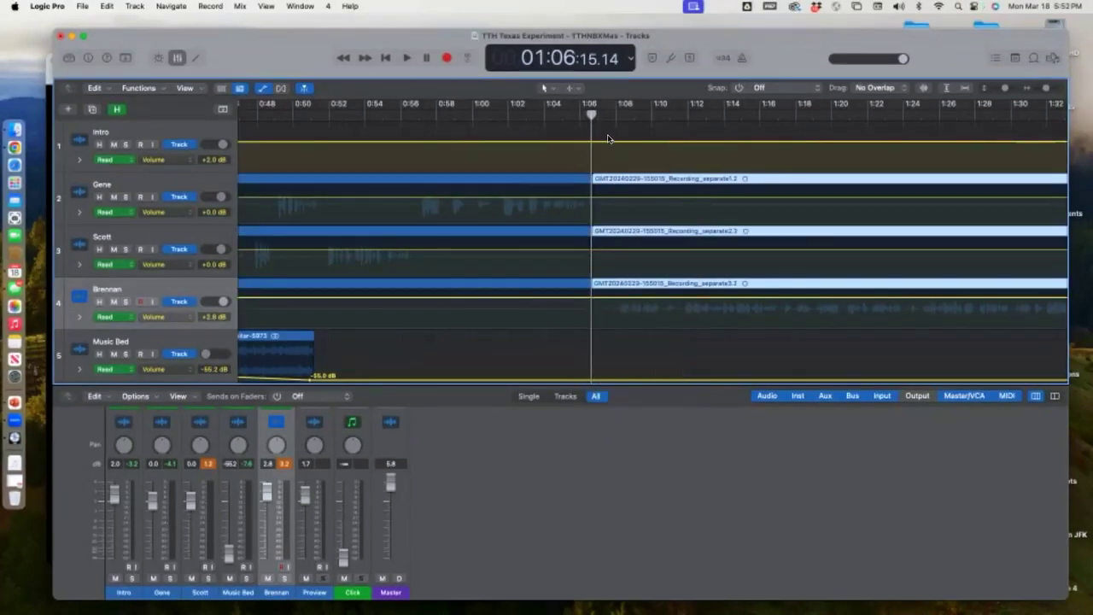
pyautogui.press('space')
pyautogui.press('space')
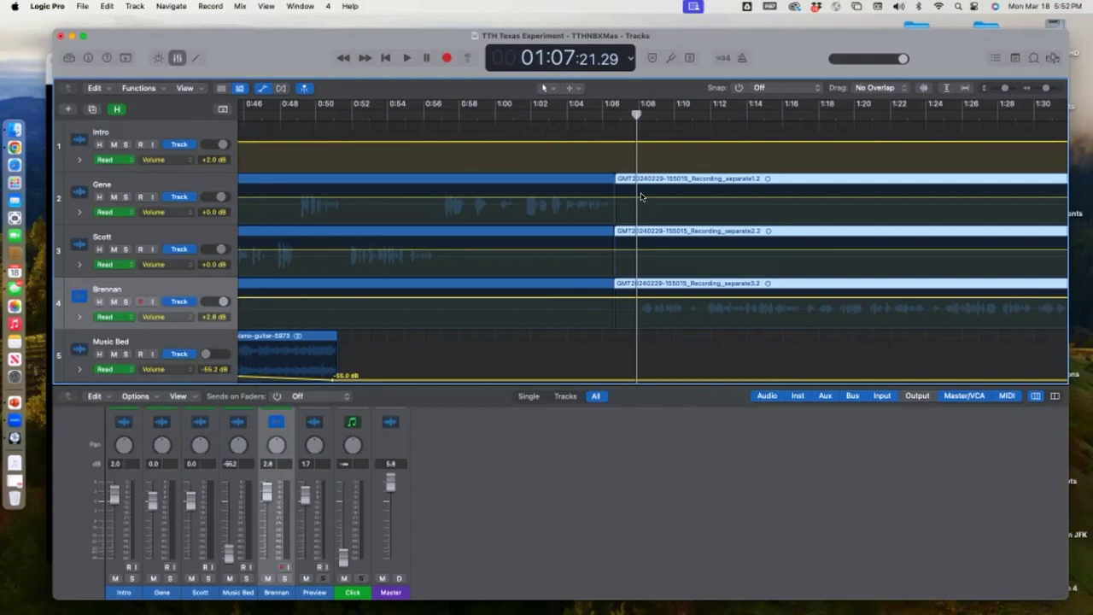
pyautogui.hscroll(-2, 641, 197)
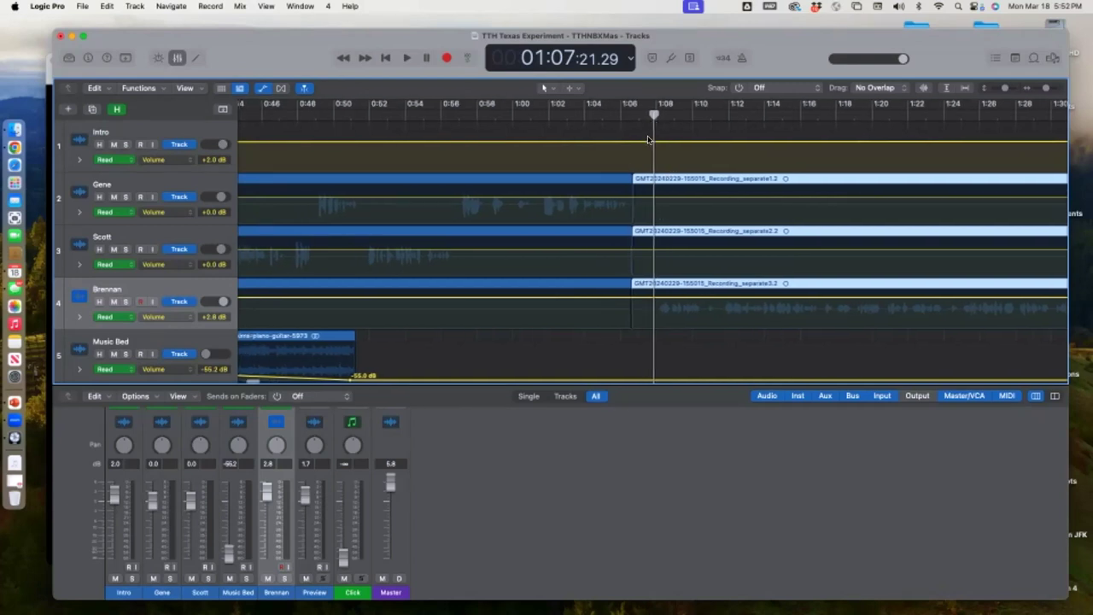
pyautogui.moveTo(659, 116); pyautogui.dragTo(653, 114)
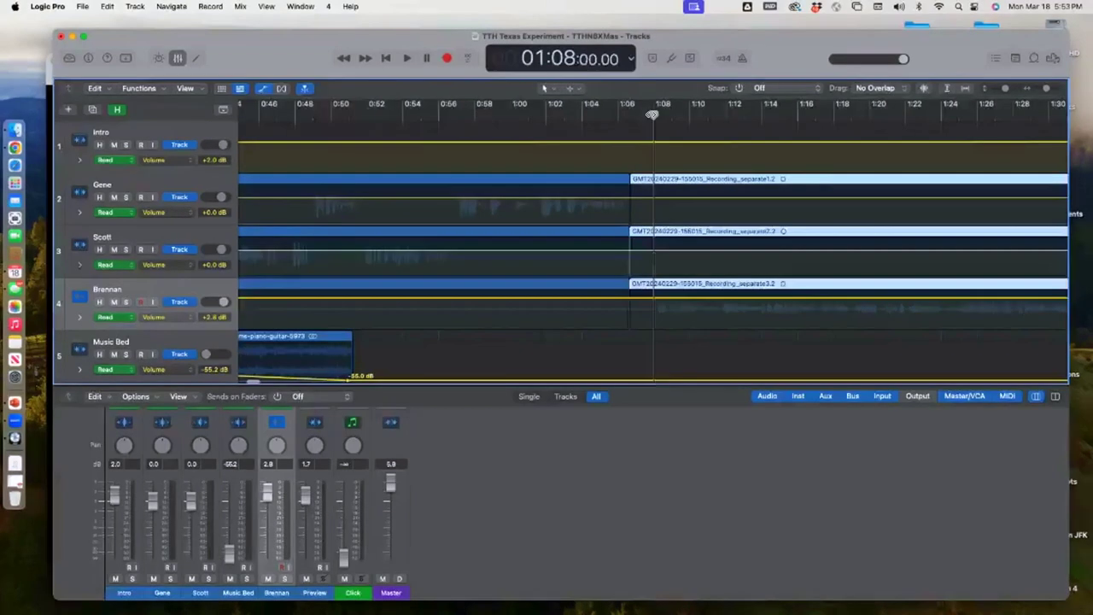
# - Split the speaker regions at 1:08 and delete the short 1:06–1:08 clips on all three tracks
pyautogui.rightClick(656, 157)
pyautogui.click(646, 316)
pyautogui.rightClick(650, 287)
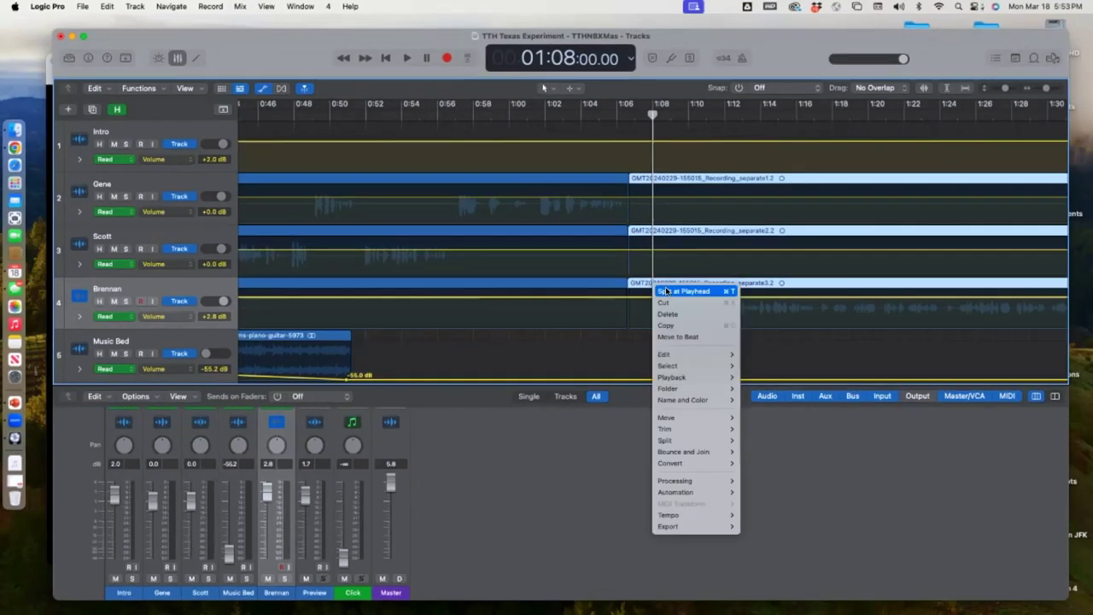
pyautogui.click(666, 291)
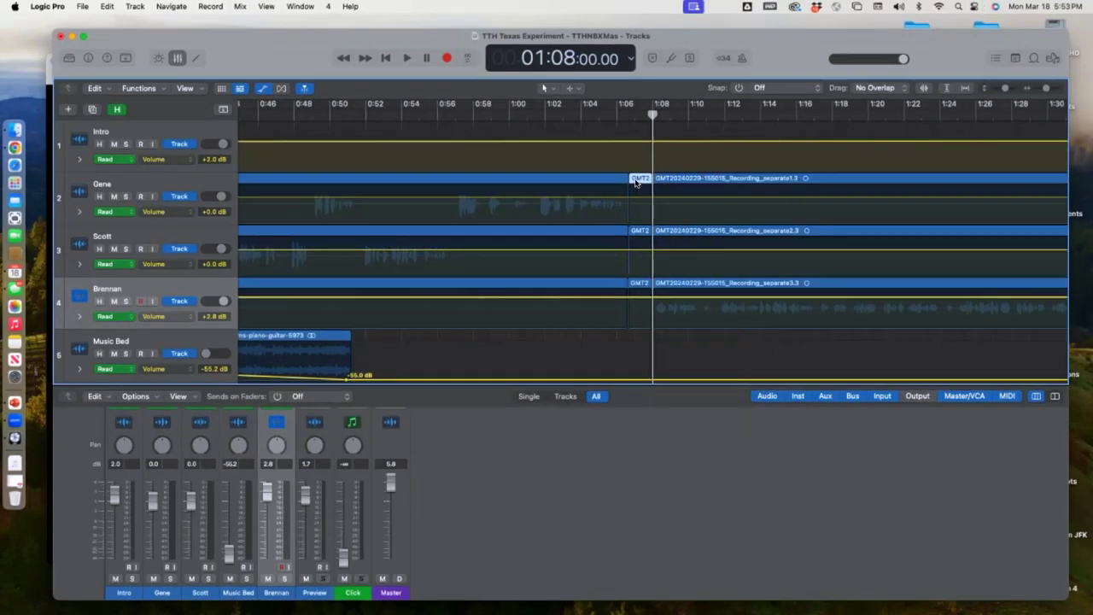
pyautogui.press('Delete')
pyautogui.click(639, 232)
pyautogui.press('Delete')
pyautogui.click(638, 274)
pyautogui.press('Delete')
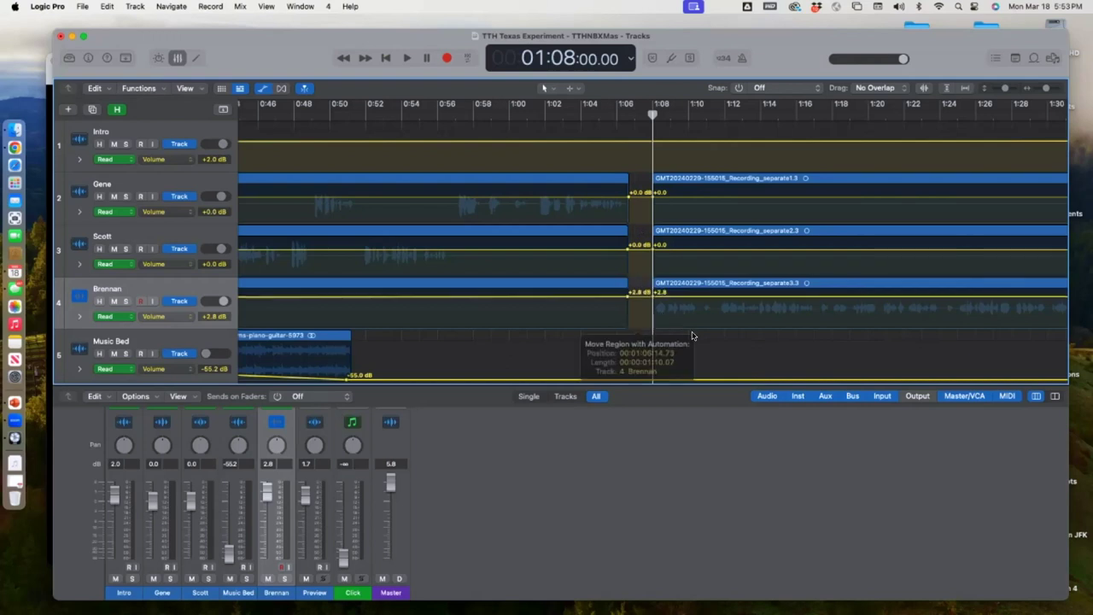
# - Slide the later Gene, Scott and Brennan regions left to close the gap and play across it
pyautogui.moveTo(692, 336); pyautogui.dragTo(716, 181)
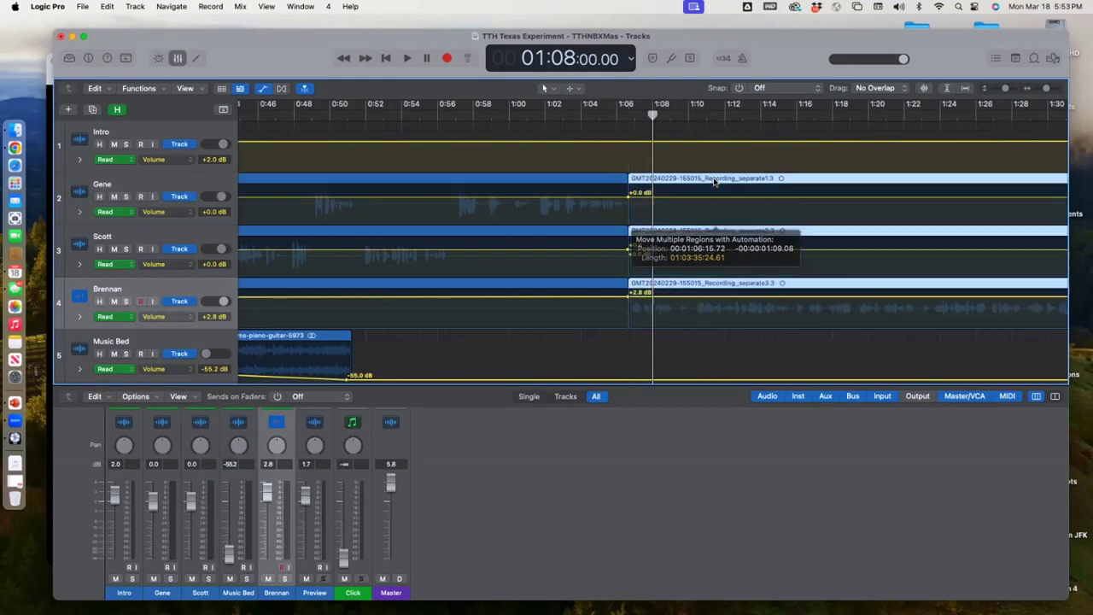
pyautogui.moveTo(714, 181); pyautogui.dragTo(714, 181)
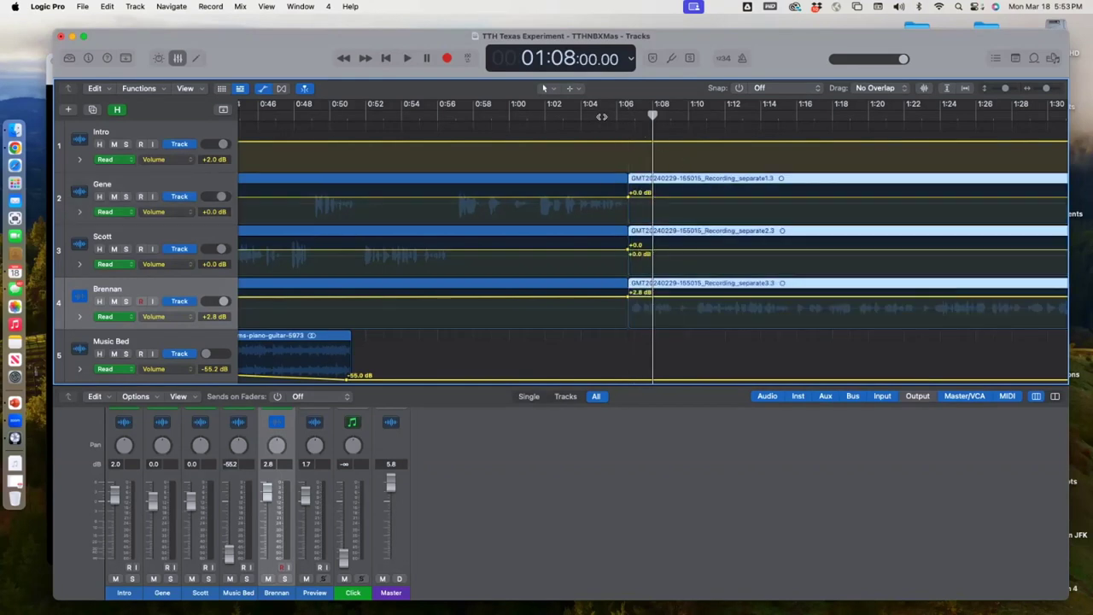
pyautogui.click(602, 117)
pyautogui.press('space')
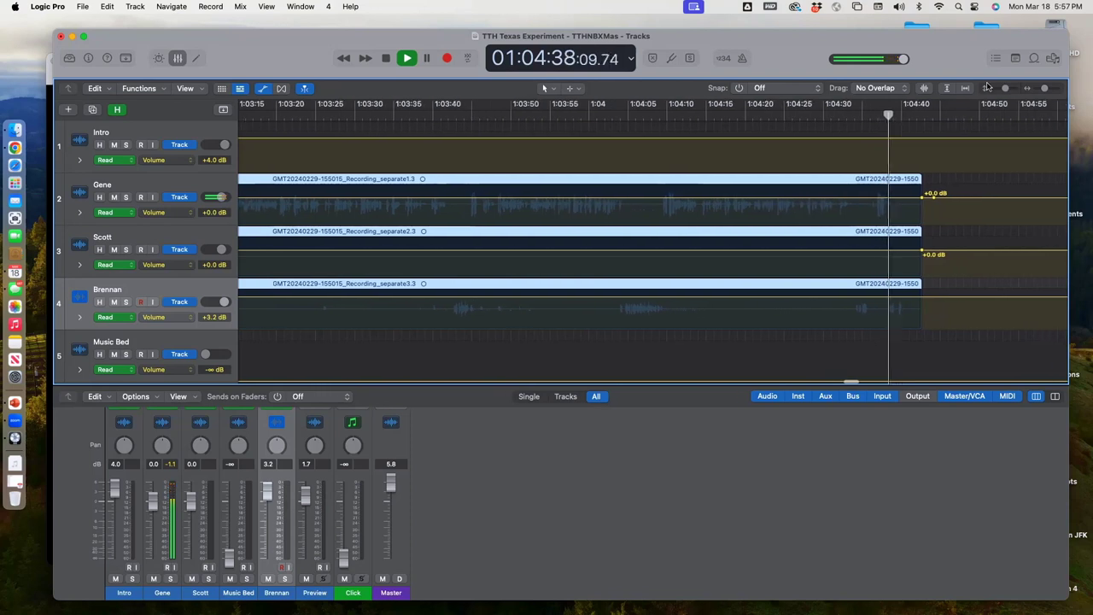
# - Stop playback and split the three speaker regions at 1:04:36
pyautogui.press('space')
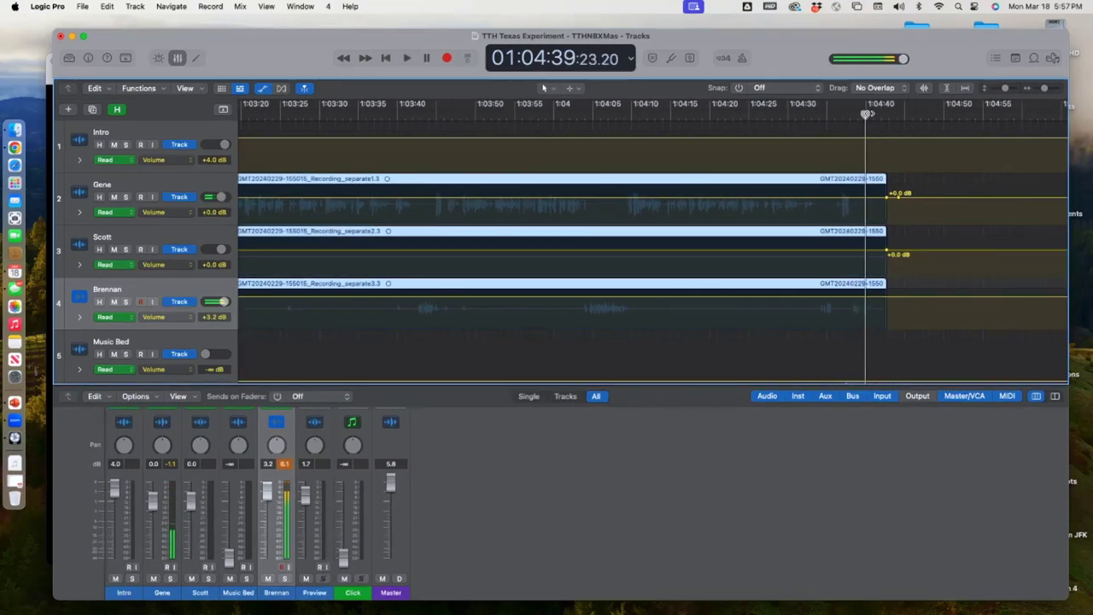
pyautogui.rightClick(850, 179)
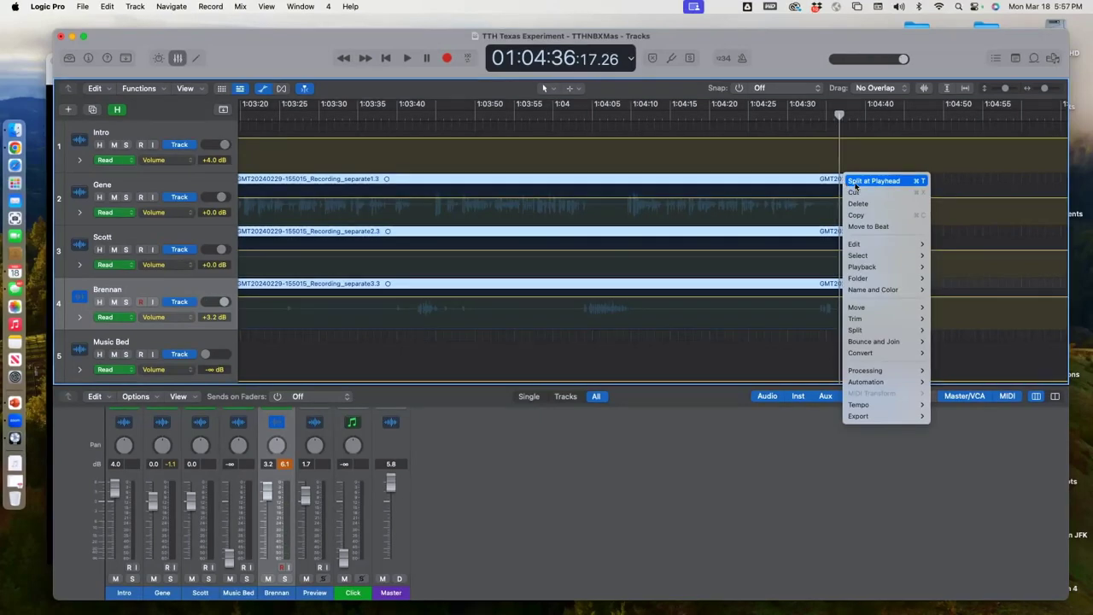
pyautogui.click(855, 182)
# - Split the Gene, Scott and Brennan regions at 35:14 and delete everything after it
pyautogui.hscroll(-10, 849, 165)
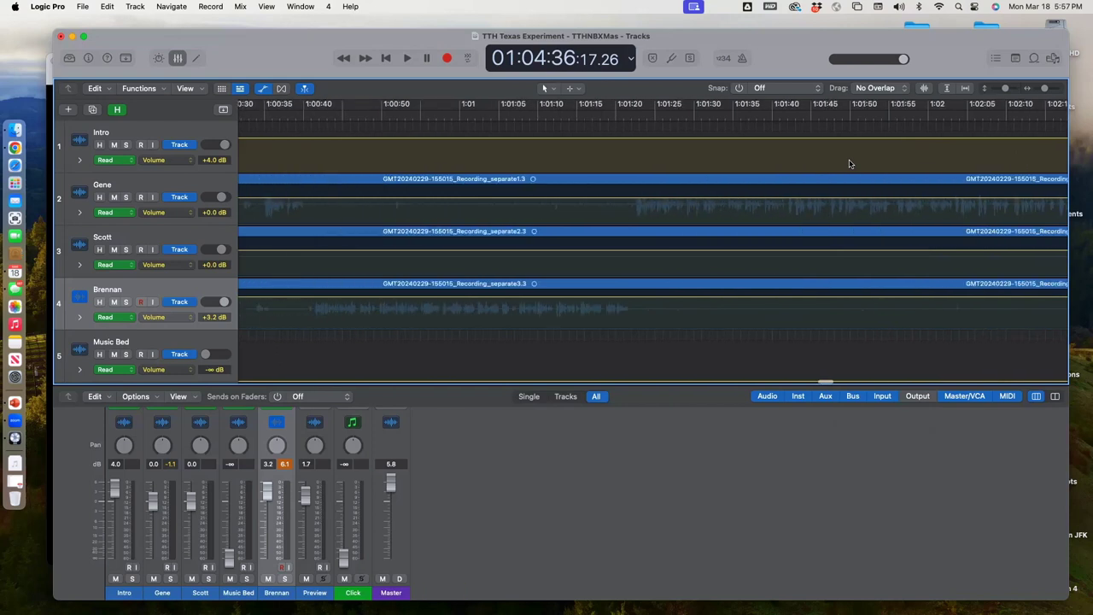
pyautogui.hscroll(-15, 849, 164)
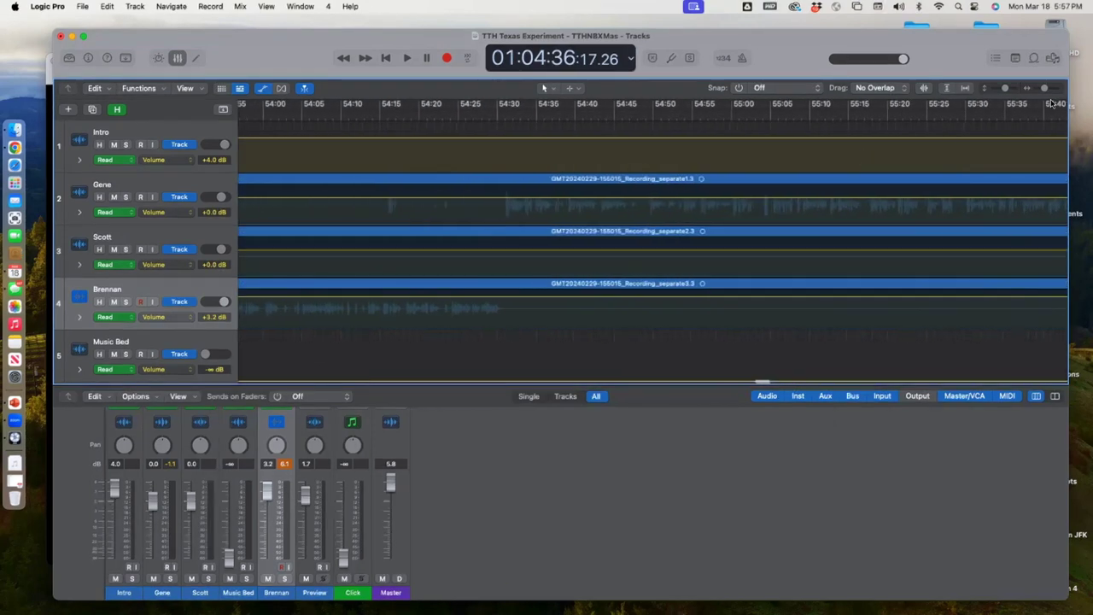
pyautogui.scroll(-5, 1050, 103)
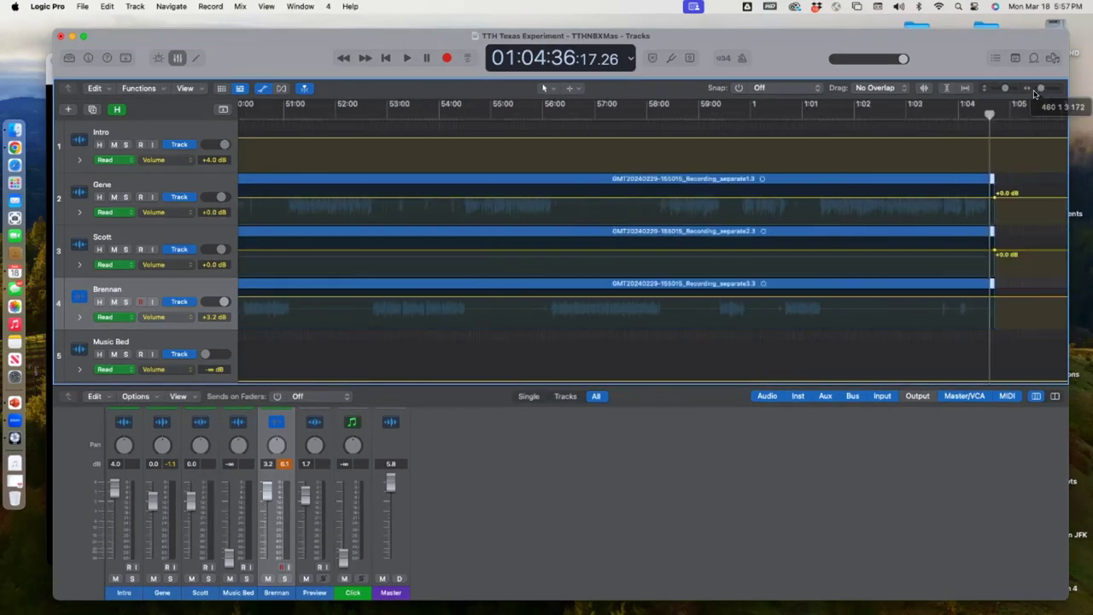
pyautogui.hscroll(-20, 721, 182)
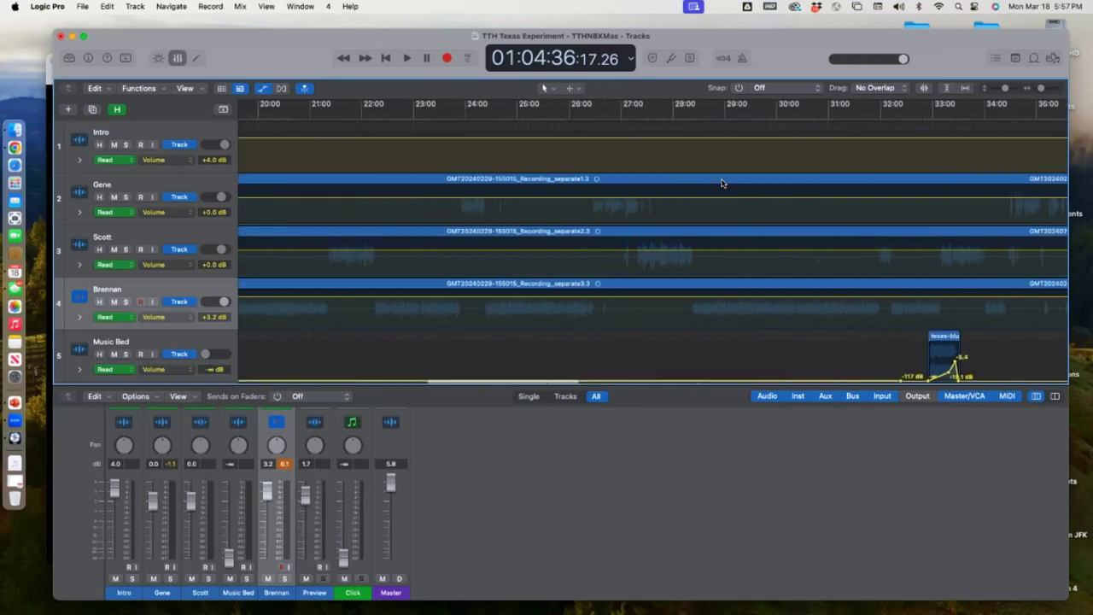
pyautogui.hscroll(15, 722, 181)
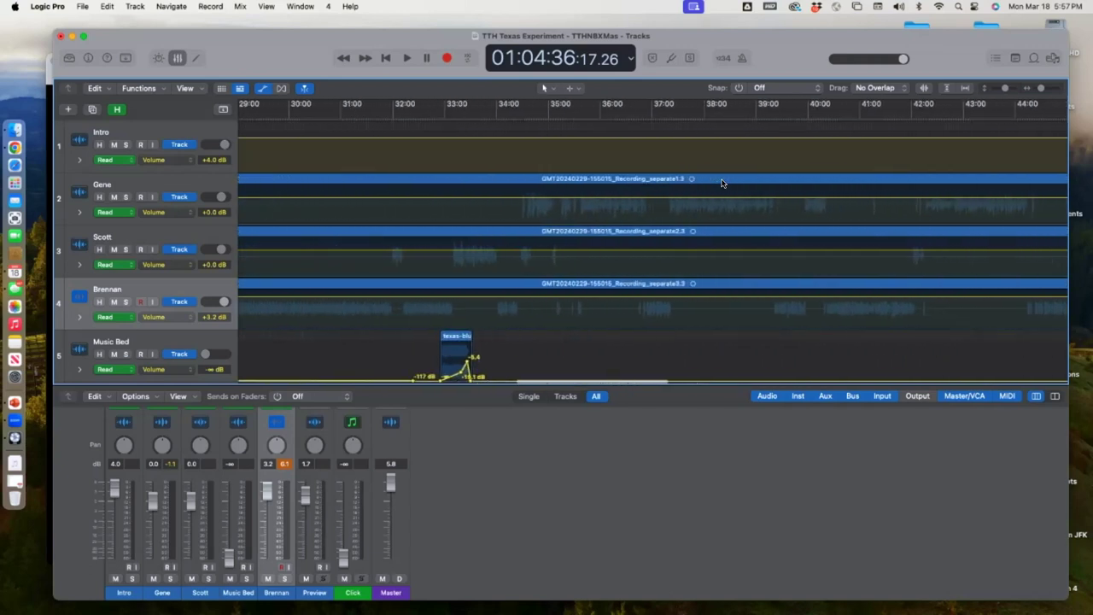
pyautogui.hscroll(1, 722, 182)
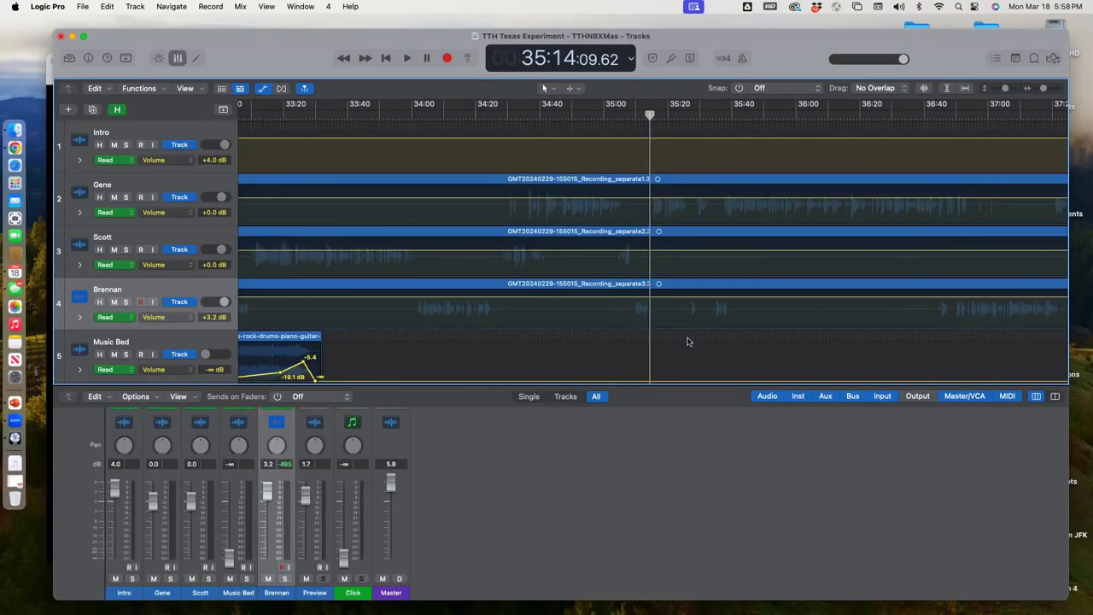
pyautogui.moveTo(687, 341); pyautogui.dragTo(658, 156)
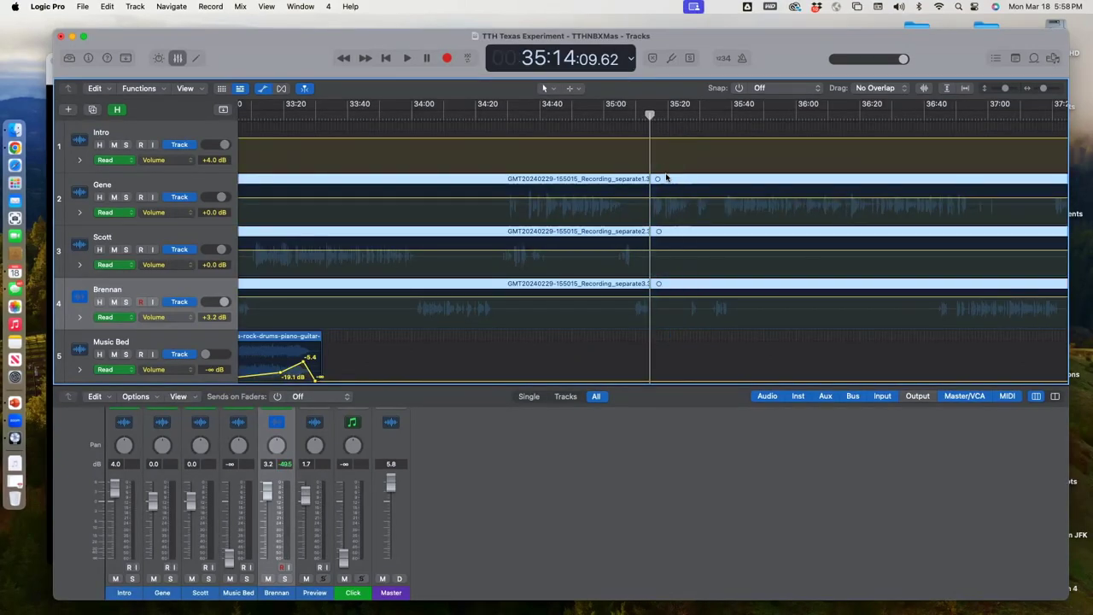
pyautogui.rightClick(666, 180)
pyautogui.click(693, 184)
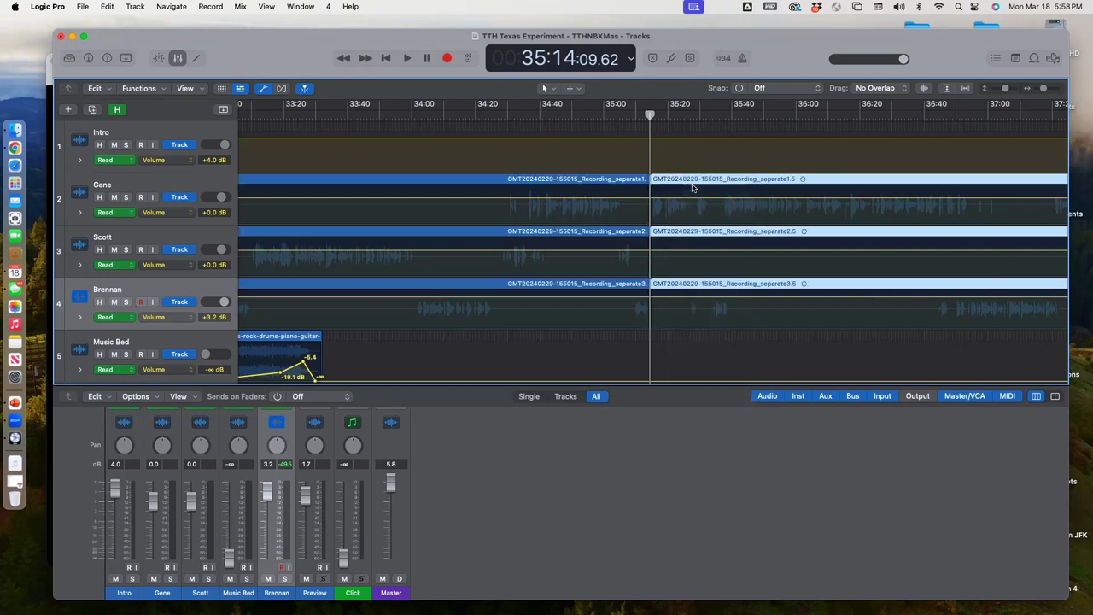
pyautogui.hscroll(3, 693, 187)
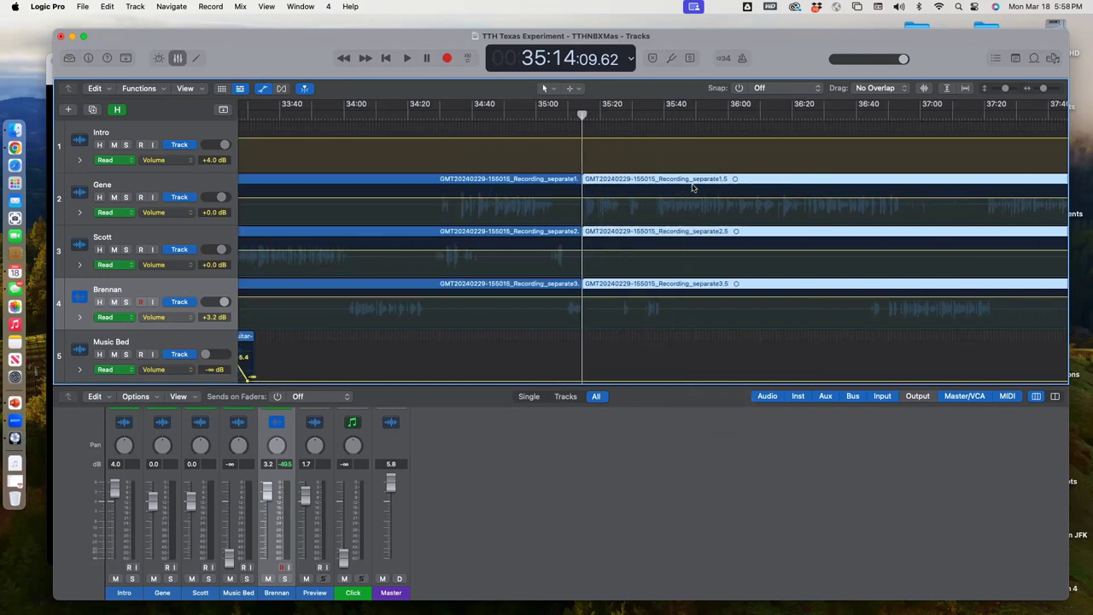
pyautogui.press('Delete')
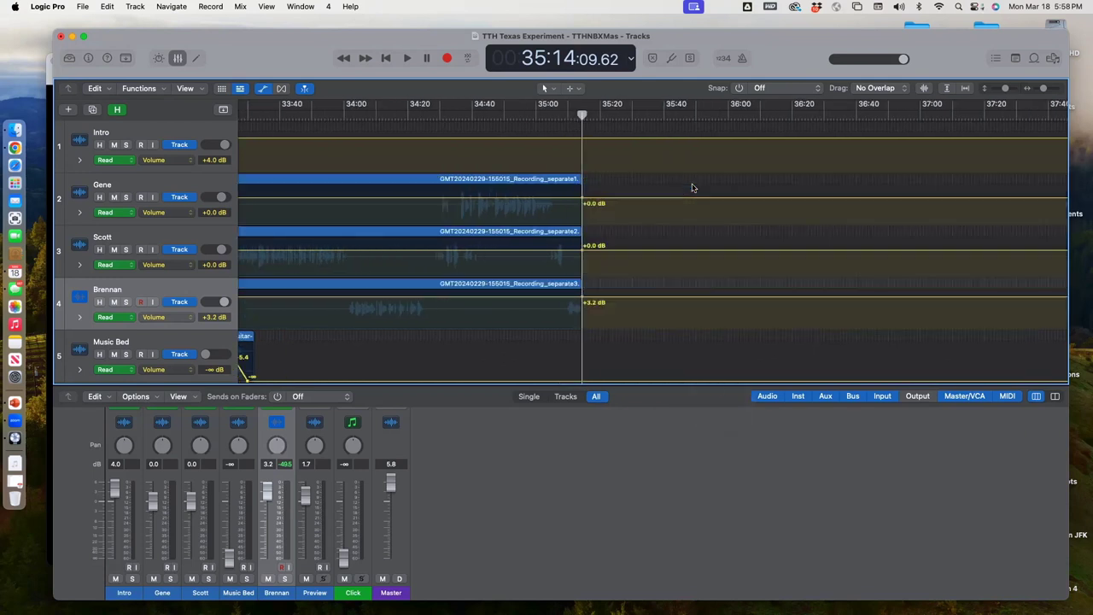
pyautogui.hscroll(2, 691, 185)
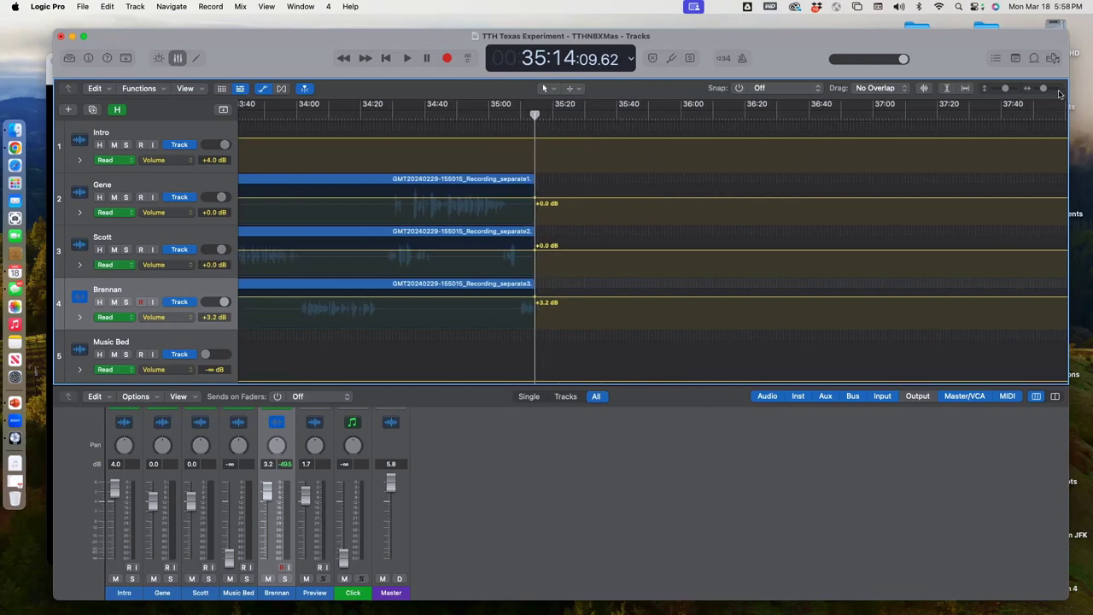
pyautogui.moveTo(1043, 89); pyautogui.dragTo(1029, 94)
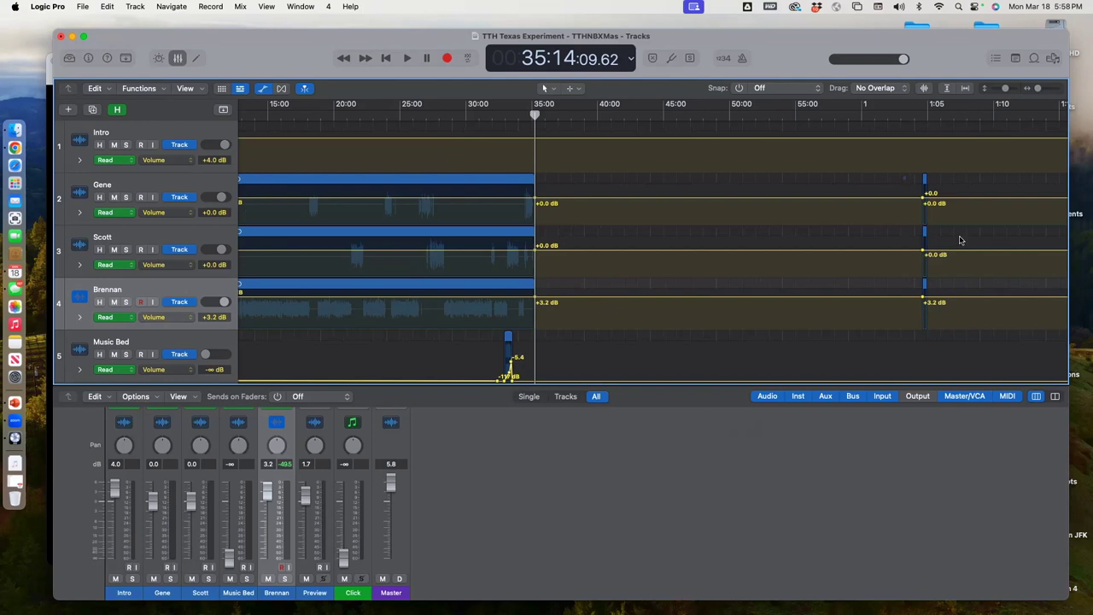
pyautogui.moveTo(905, 174); pyautogui.dragTo(982, 331)
pyautogui.moveTo(924, 180); pyautogui.dragTo(551, 186)
pyautogui.moveTo(1038, 89); pyautogui.dragTo(1052, 92)
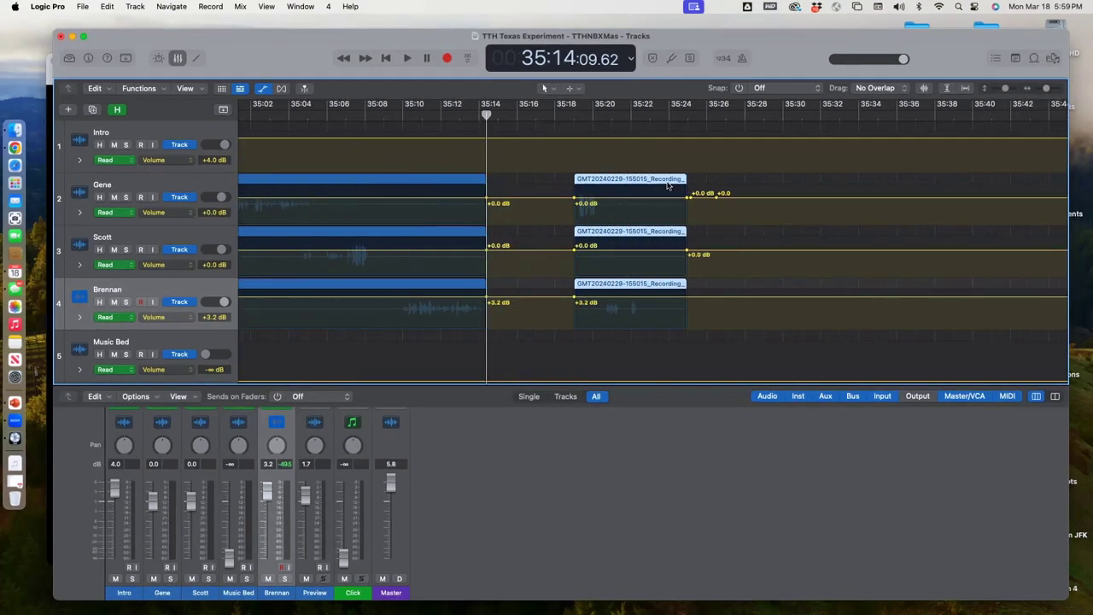
pyautogui.moveTo(654, 179); pyautogui.dragTo(564, 177)
pyautogui.click(448, 111)
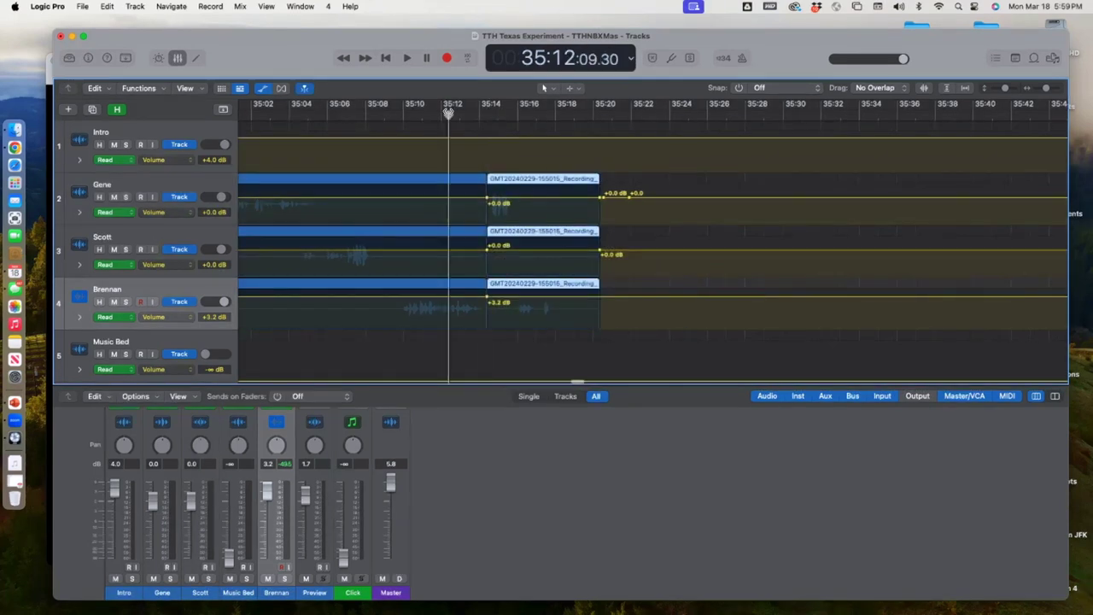
pyautogui.press('space')
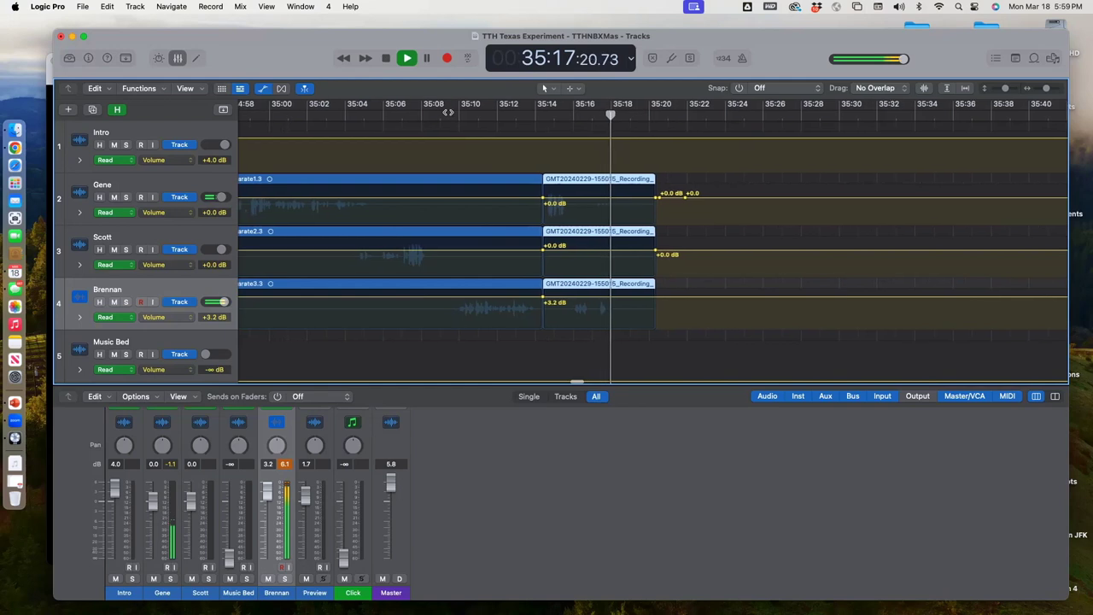
pyautogui.press('space')
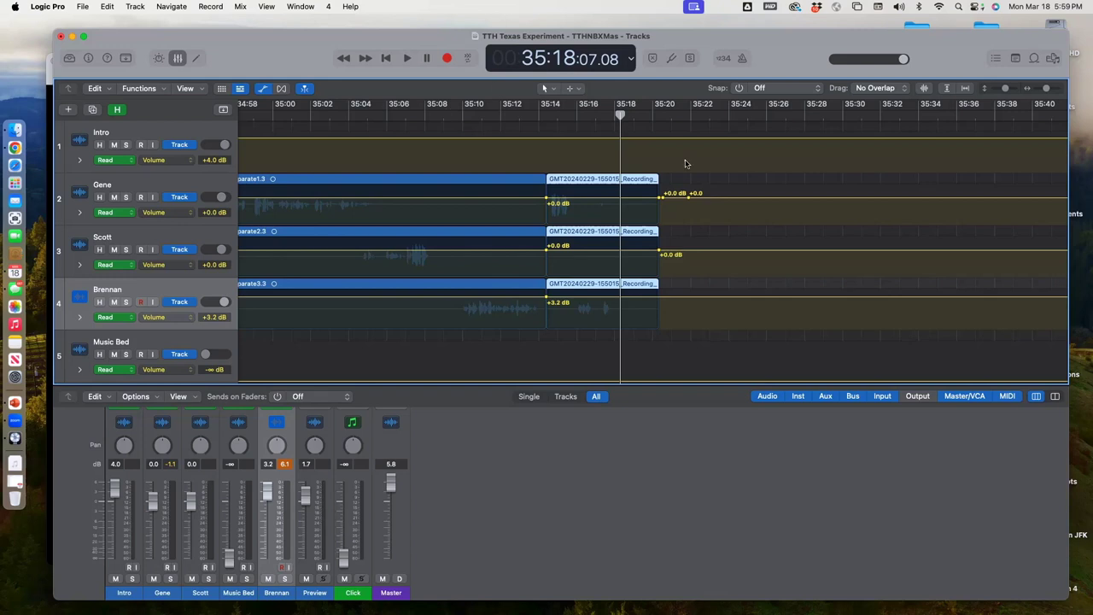
# - Move the Texas blues music bed to end near 35:20 and play the ending from 34:55
pyautogui.hscroll(-2, 676, 161)
pyautogui.scroll(-3, 676, 162)
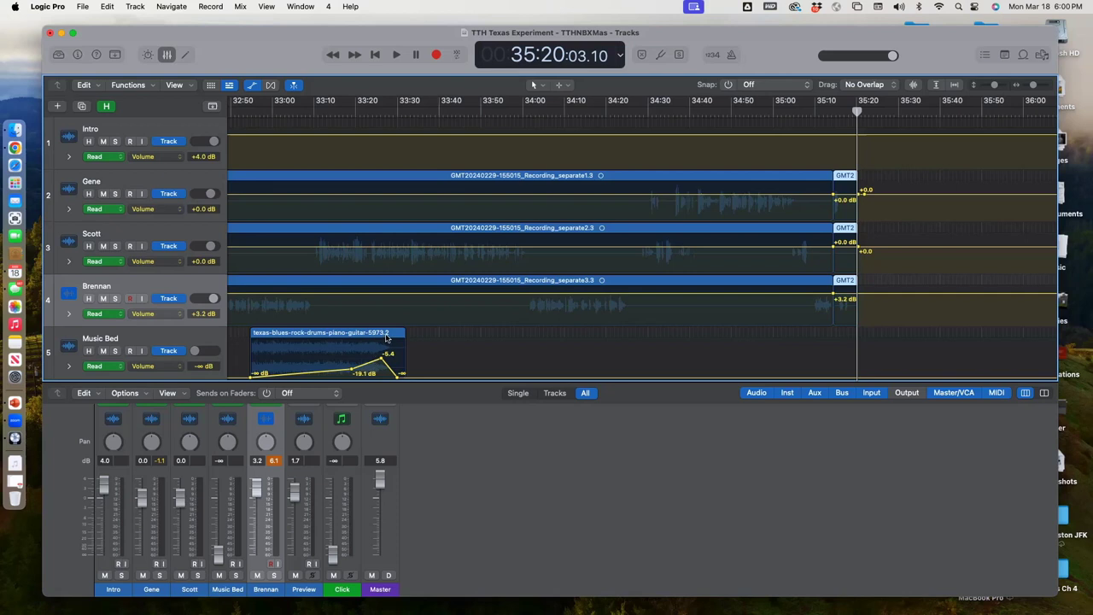
pyautogui.moveTo(393, 338); pyautogui.dragTo(883, 338)
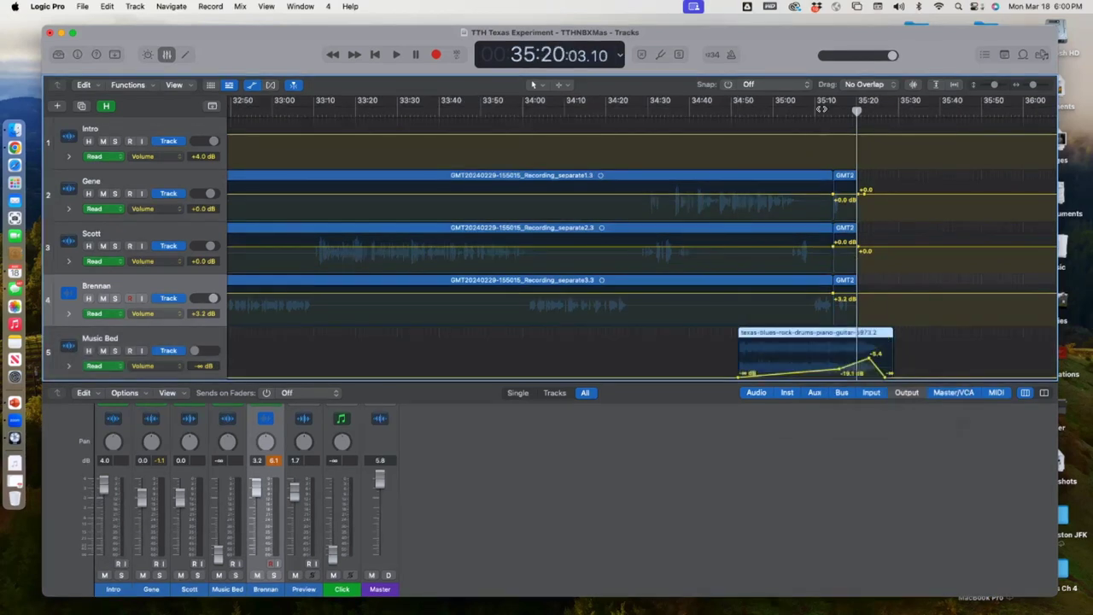
pyautogui.click(821, 108)
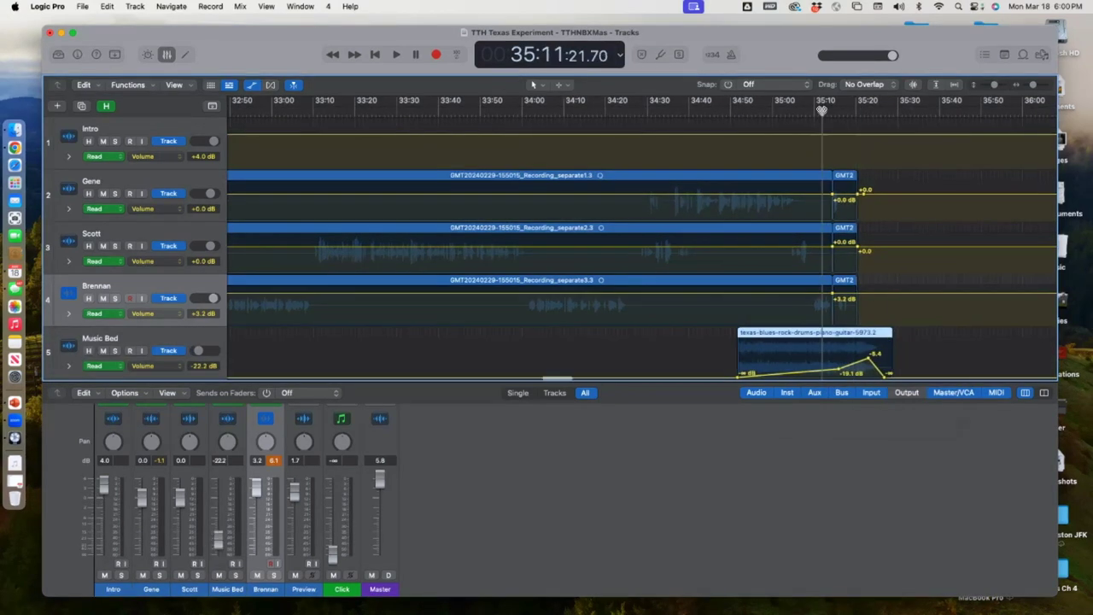
pyautogui.click(755, 110)
pyautogui.press('space')
pyautogui.hscroll(2, 754, 112)
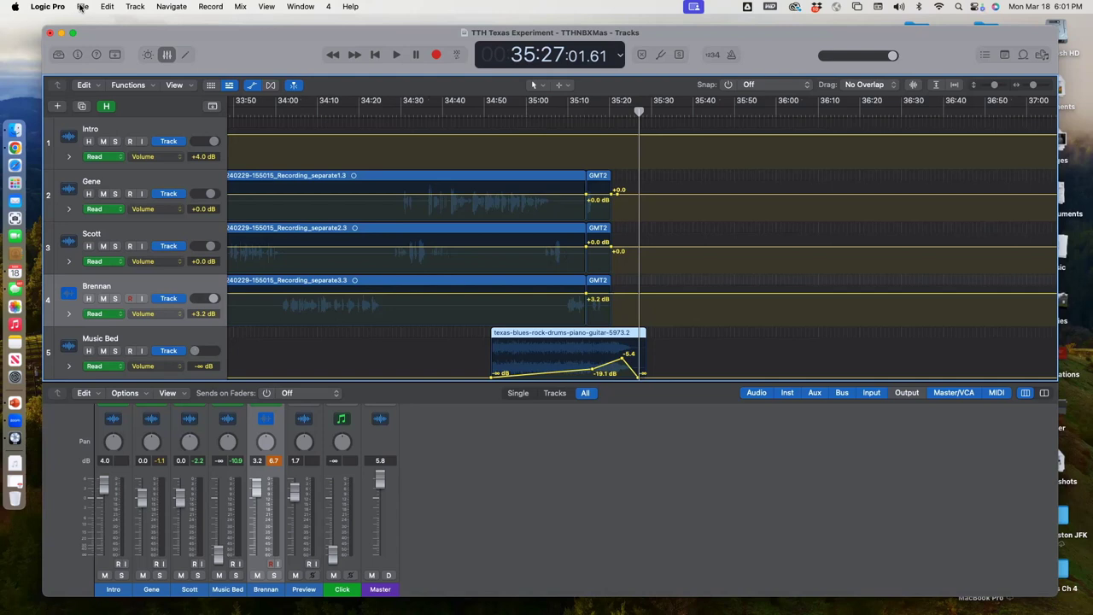
# - Open the File > Bounce > Project or Section dialog, showing PCM Wave 24-bit 44100 Hz settings
pyautogui.click(82, 7)
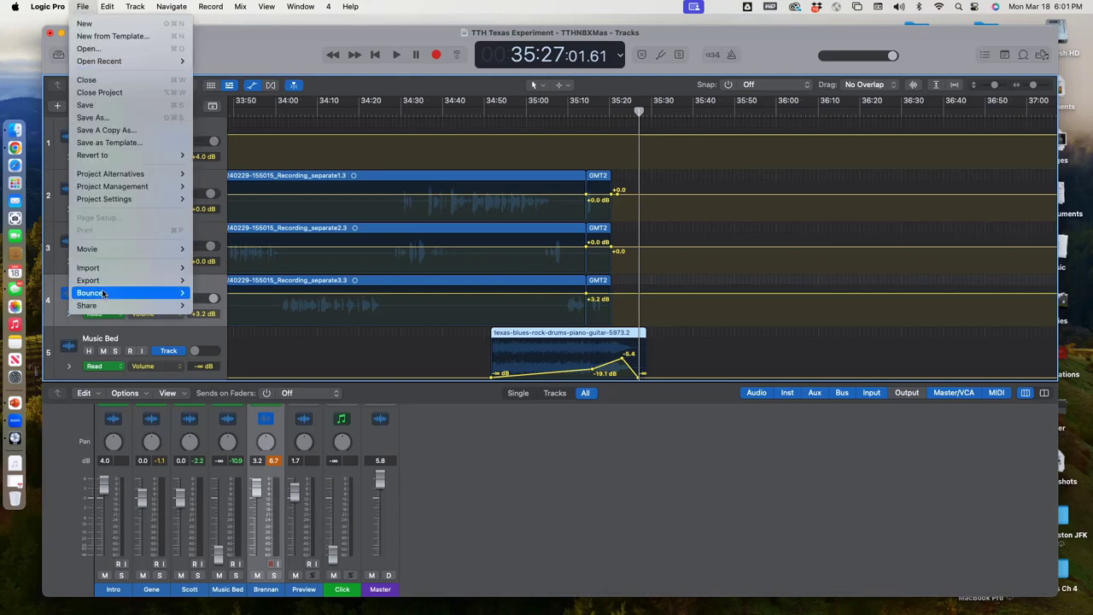
pyautogui.moveTo(103, 294)
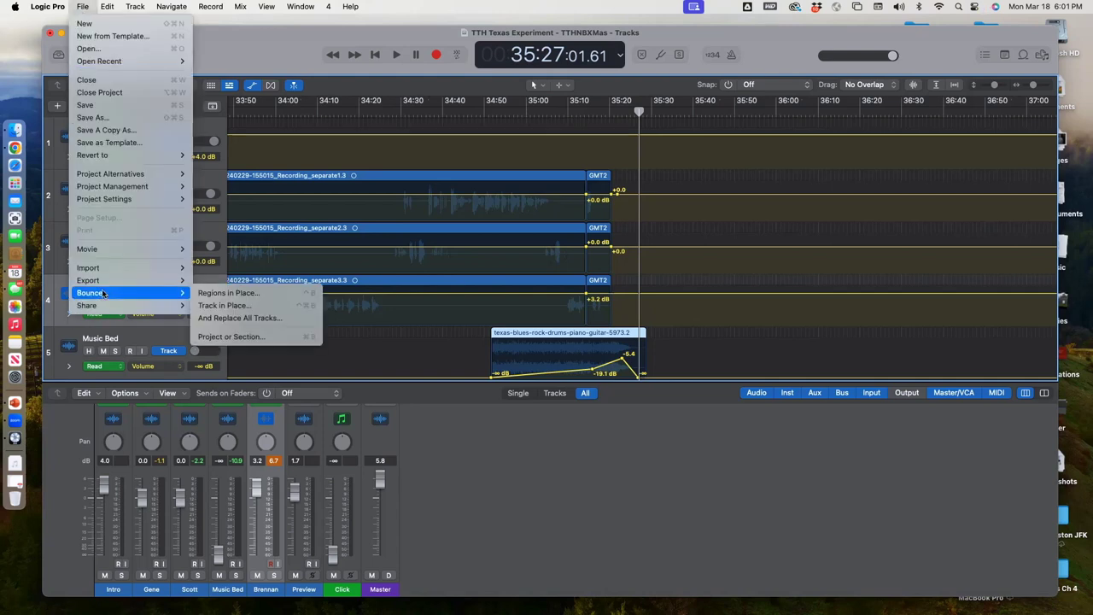
pyautogui.click(231, 336)
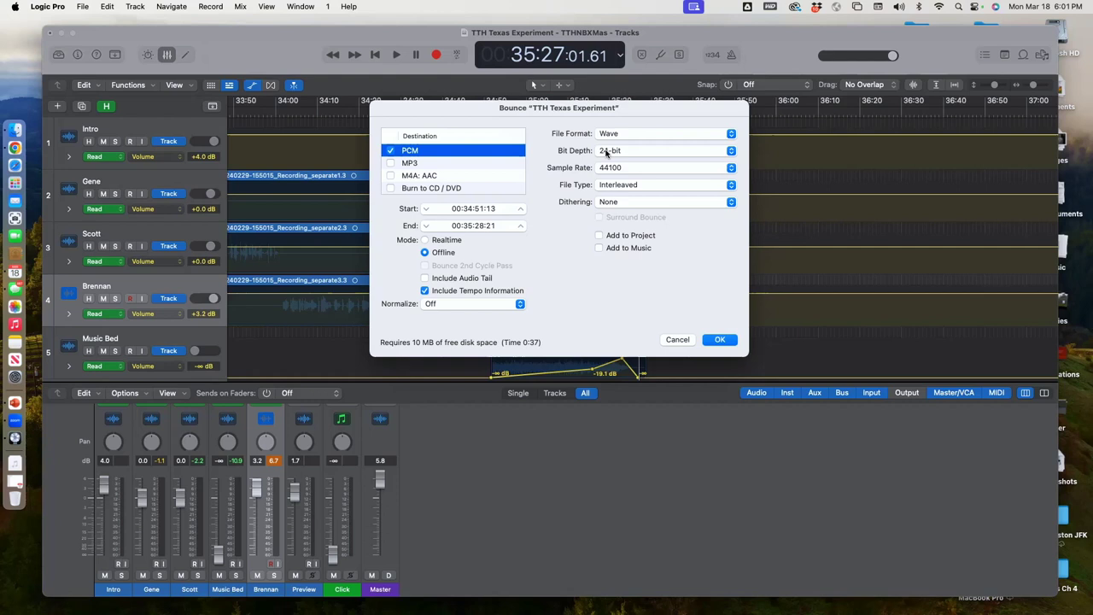
# - Reposition the bounce window and set the bounce Start time to 00:00:00:00
pyautogui.moveTo(471, 116); pyautogui.dragTo(670, 130)
pyautogui.moveTo(662, 228); pyautogui.dragTo(656, 261)
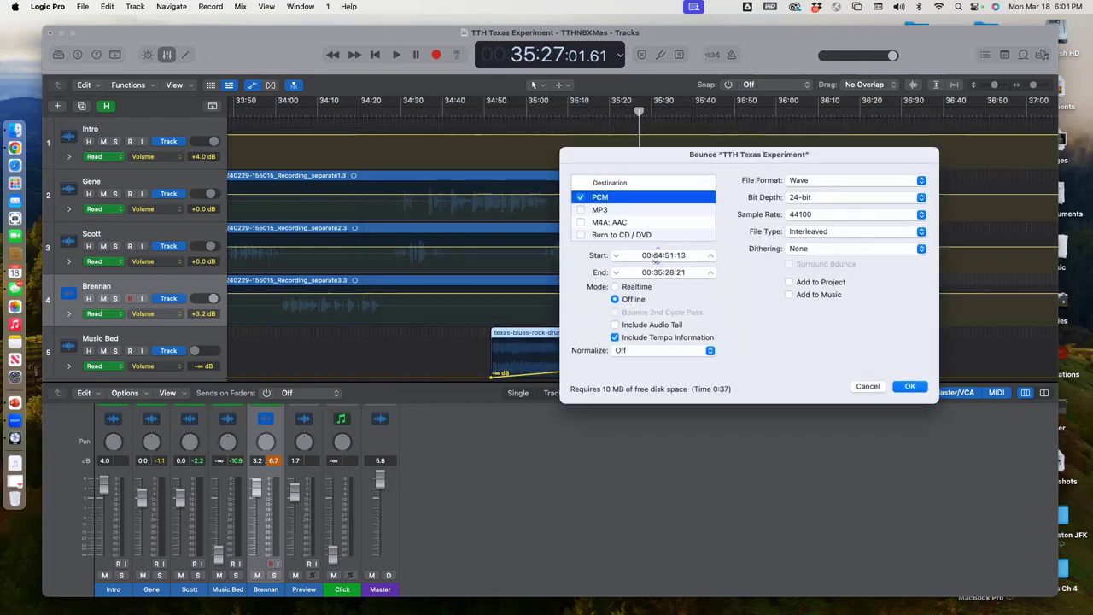
pyautogui.click(658, 254)
pyautogui.click(659, 254)
pyautogui.press('Down')
pyautogui.press('Down')
pyautogui.press('Down')
pyautogui.press('Down')
pyautogui.press('Down')
pyautogui.press('Down')
pyautogui.press('Down')
pyautogui.press('Down')
pyautogui.press('Down')
pyautogui.press('Down')
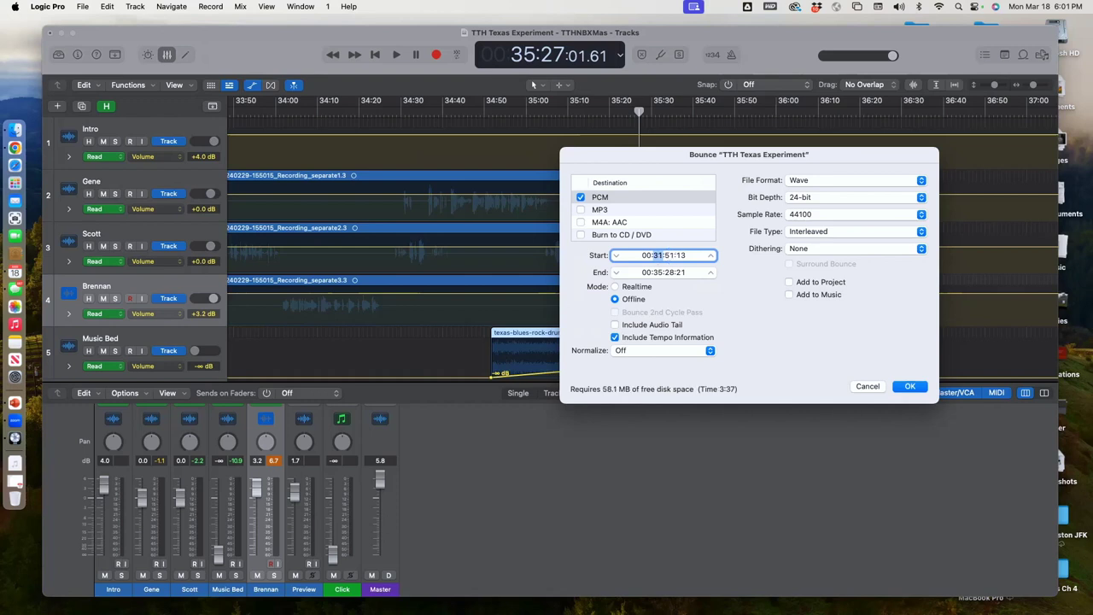
pyautogui.press('Down')
pyautogui.press('Down')
pyautogui.press('Down')
pyautogui.press('Down')
pyautogui.press('Down')
pyautogui.press('Down')
pyautogui.press('Down')
pyautogui.press('Down')
pyautogui.press('Down')
pyautogui.press('Down')
pyautogui.press('Down')
pyautogui.press('Down')
pyautogui.press('Down')
pyautogui.press('Down')
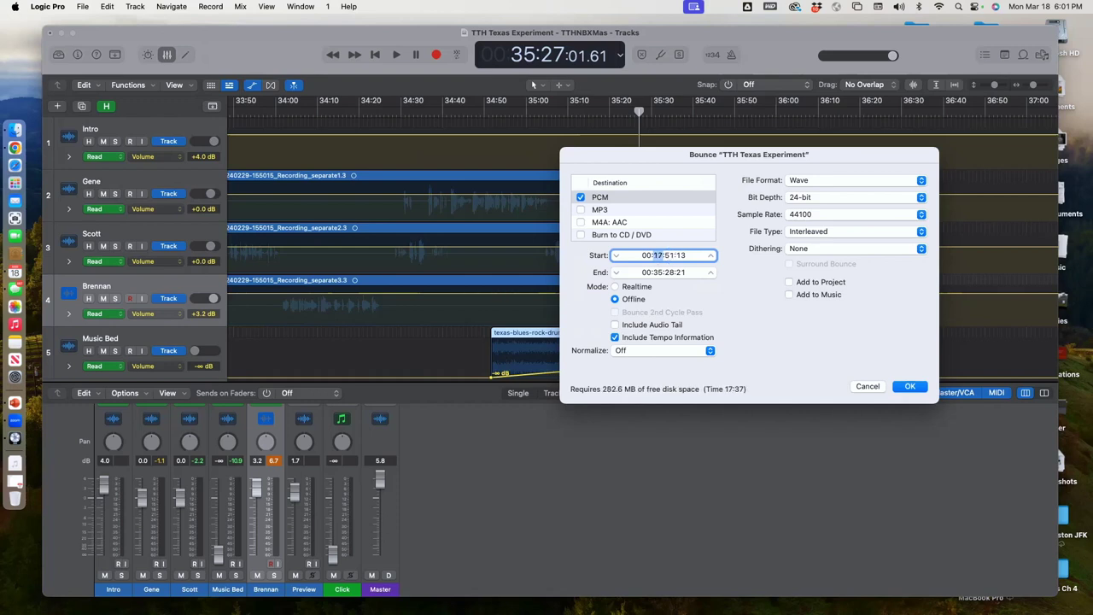
pyautogui.press('Down')
pyautogui.press('Down')
pyautogui.press('Down')
pyautogui.press('Down')
pyautogui.press('Down')
pyautogui.press('Down')
pyautogui.press('Down')
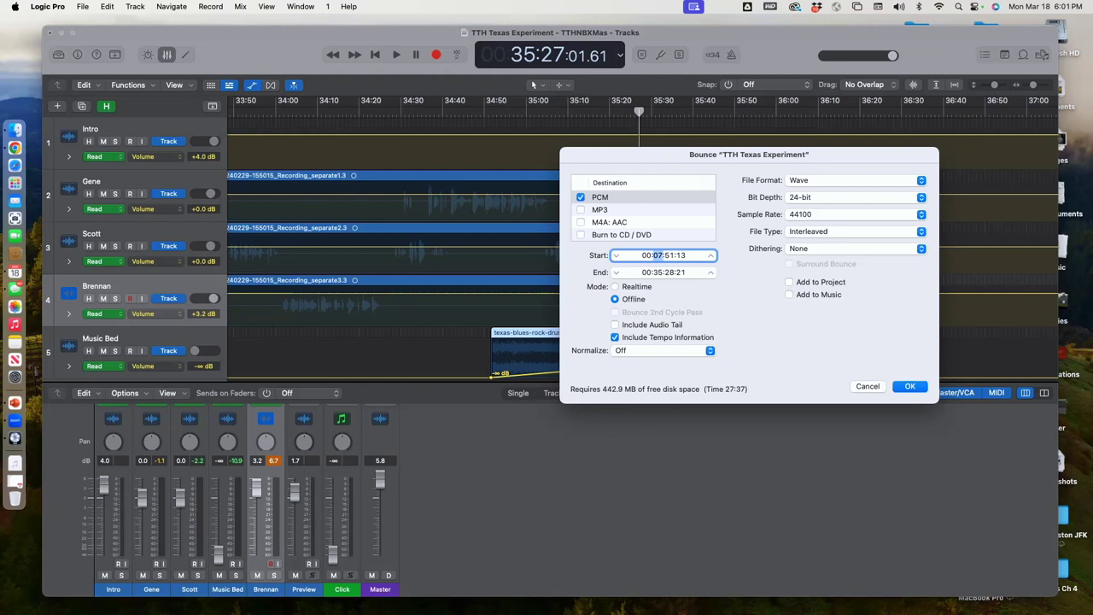
pyautogui.press('Down')
pyautogui.press('Down')
pyautogui.press('Down')
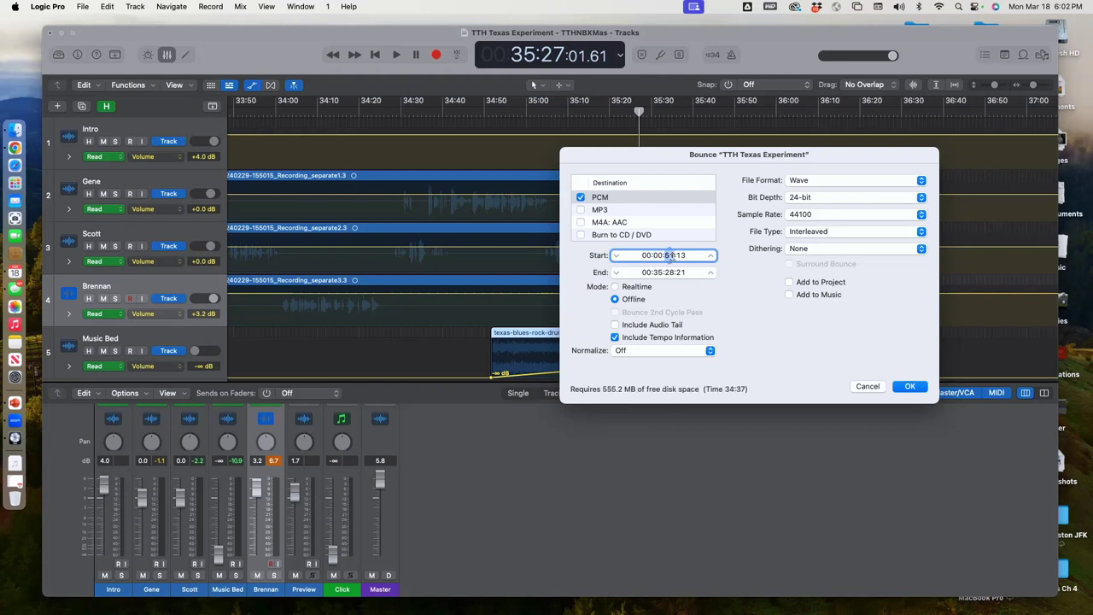
pyautogui.moveTo(671, 254); pyautogui.dragTo(649, 257)
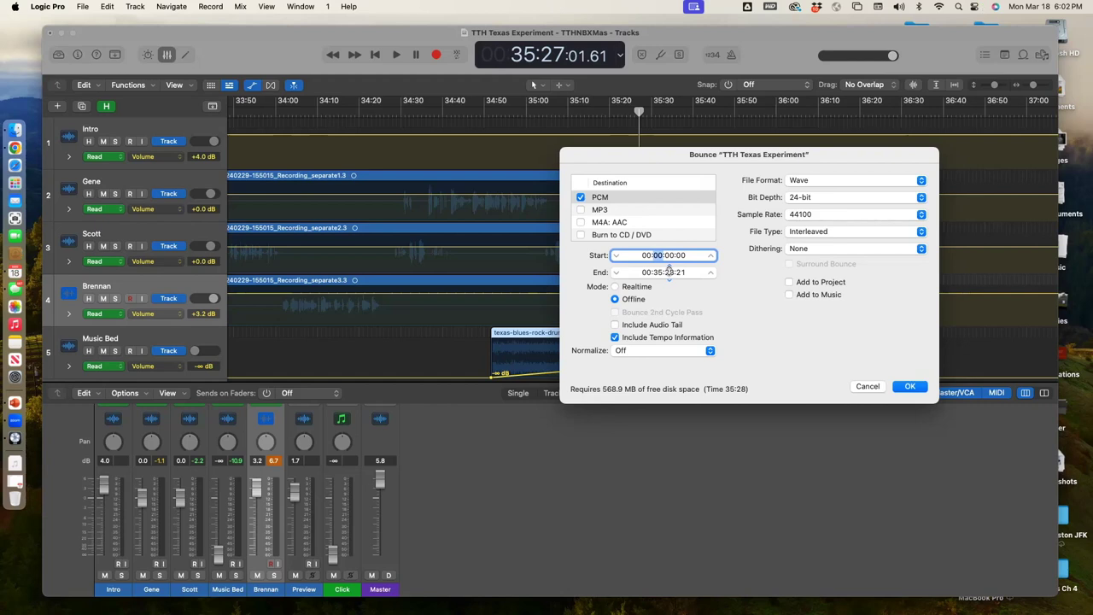
pyautogui.press('Up')
pyautogui.press('Down')
# - Set the bounce End time to 00:35:27:02, keeping 24-bit PCM Wave
pyautogui.press('Tab')
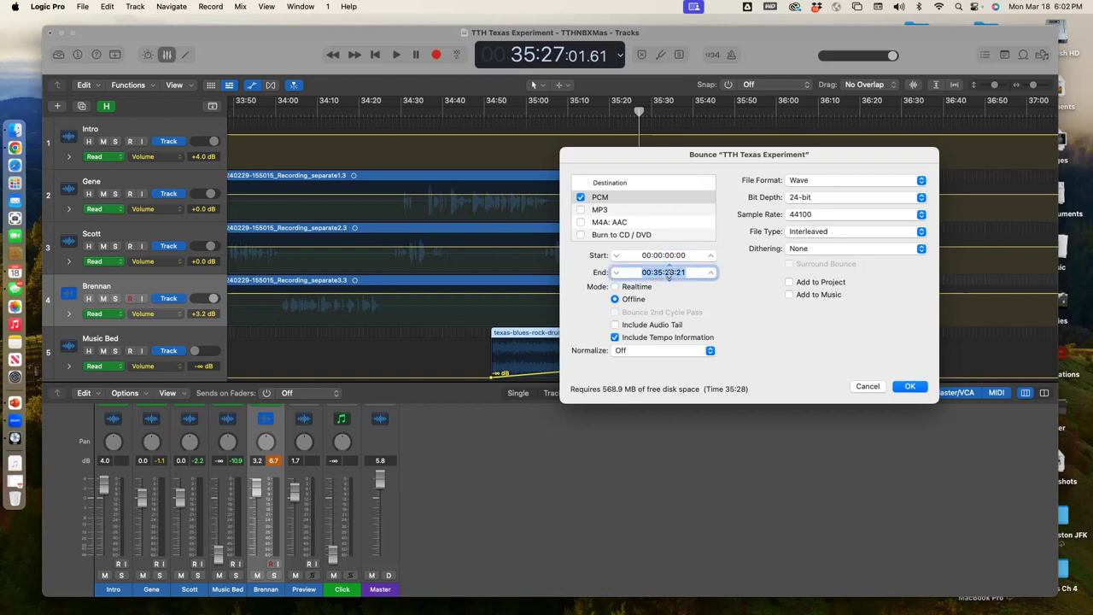
pyautogui.click(669, 272)
pyautogui.press('Down')
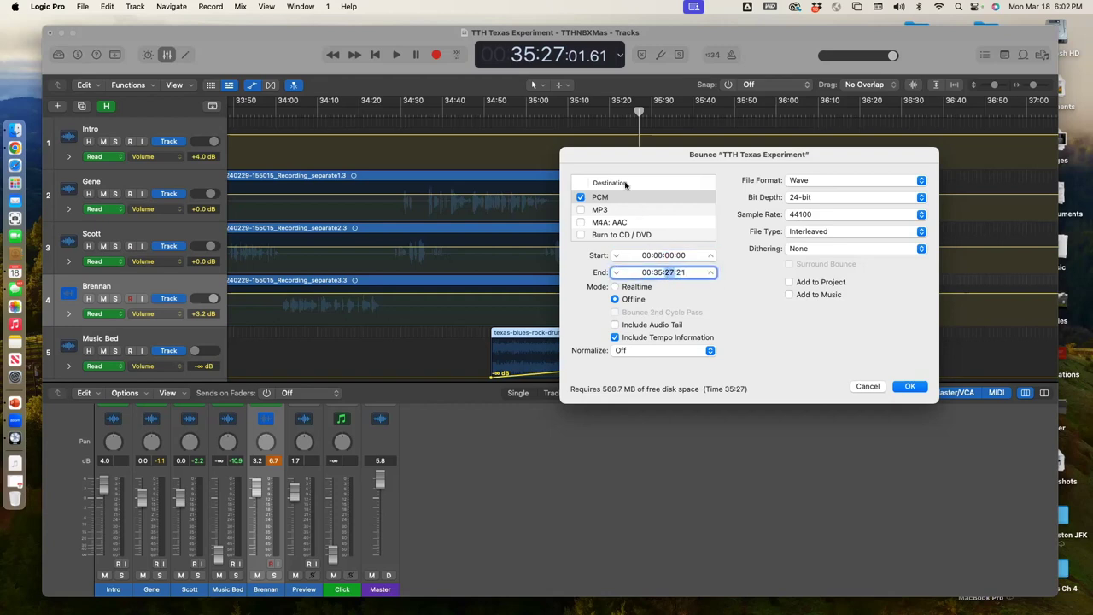
pyautogui.click(679, 272)
pyautogui.write('03')
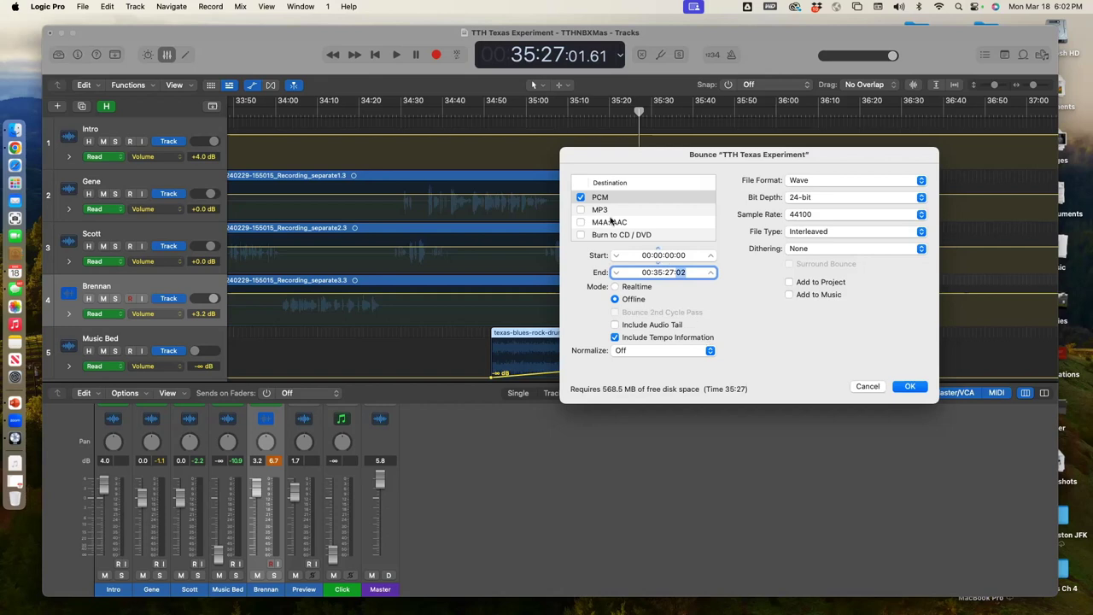
# - Bounce the mix to the Desktop as the WAV file 'TTH Guns'
pyautogui.click(911, 387)
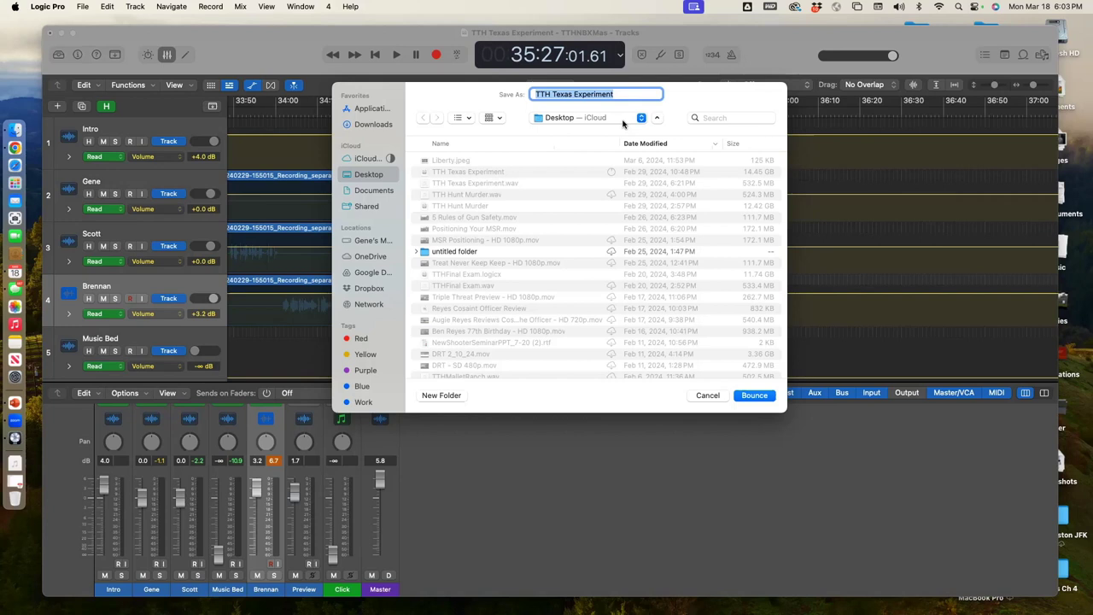
pyautogui.write('TTH Gun')
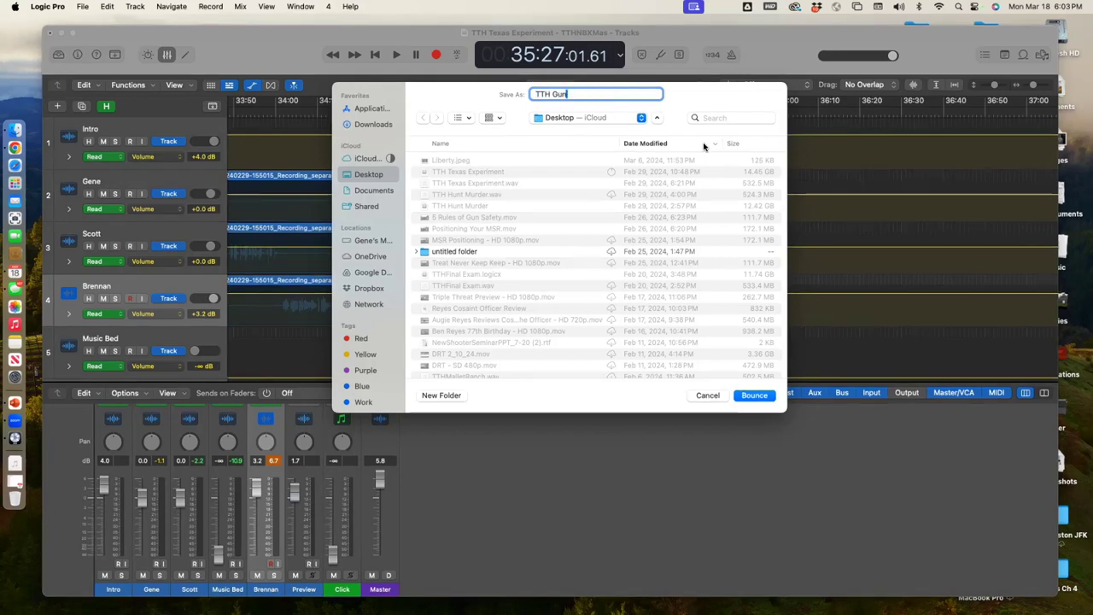
pyautogui.press('Escape')
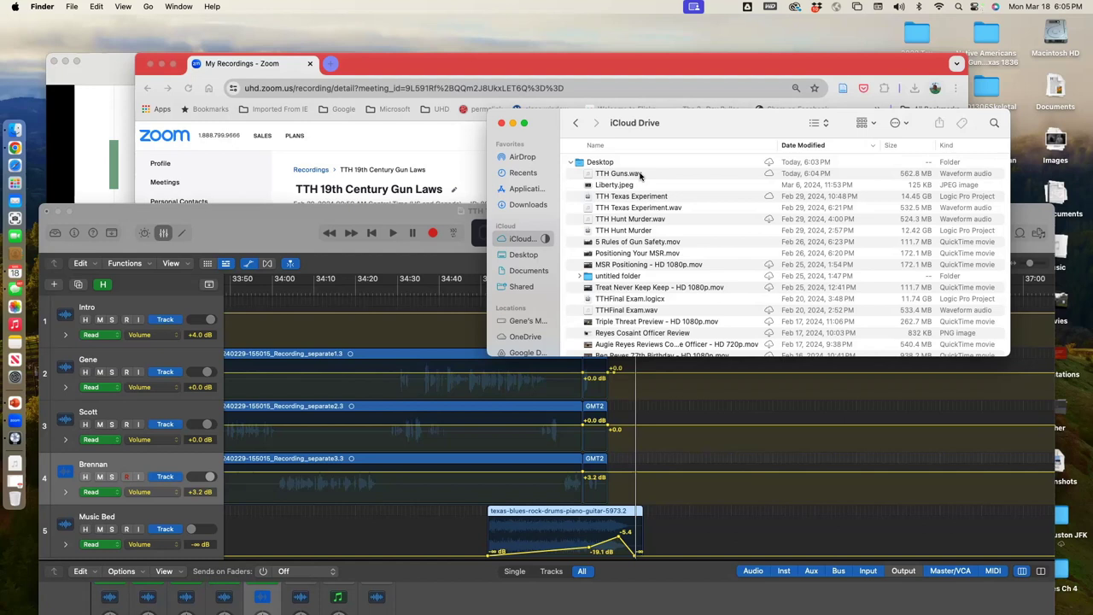
# - Log in to the Buzzsprout podcast account
pyautogui.moveTo(561, 119); pyautogui.dragTo(665, 120)
pyautogui.click(332, 67)
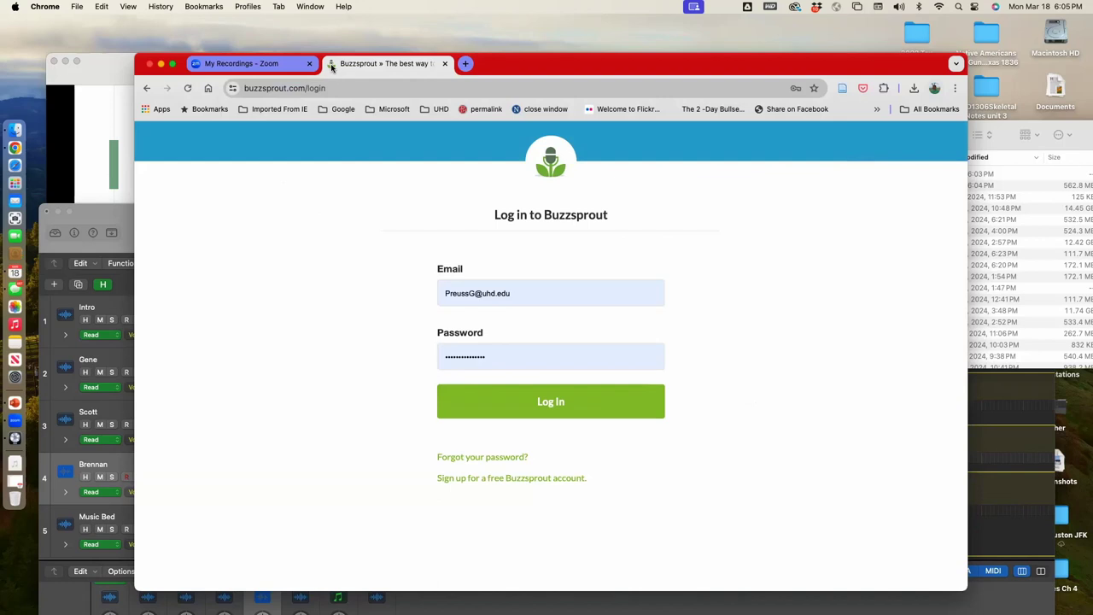
pyautogui.click(522, 414)
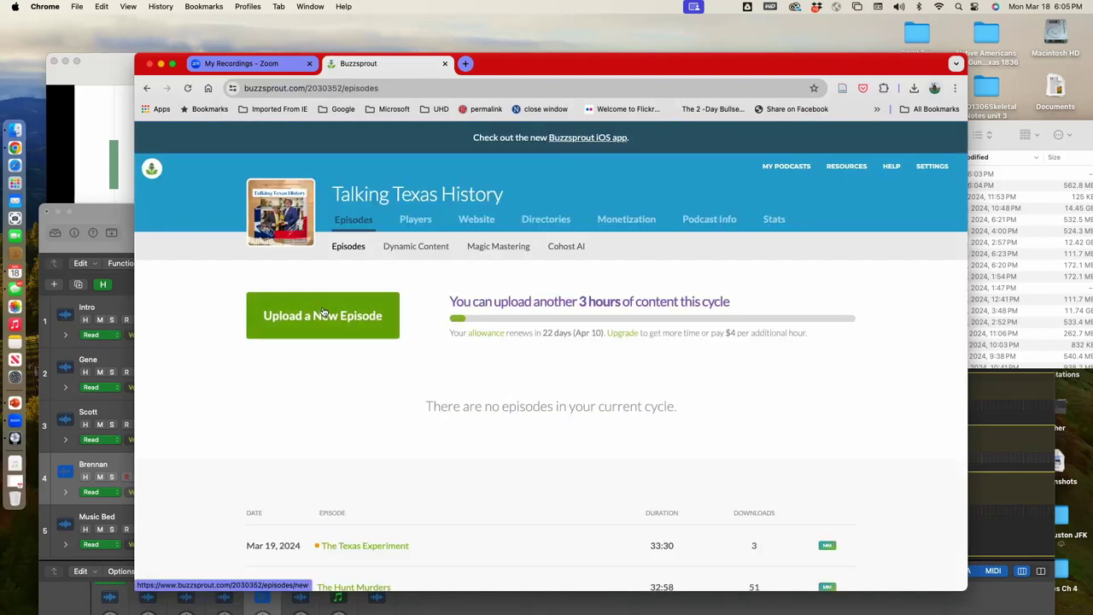
# - Start a new Talking Texas History episode and upload TTH Guns.wav from the Finder listing
pyautogui.click(323, 315)
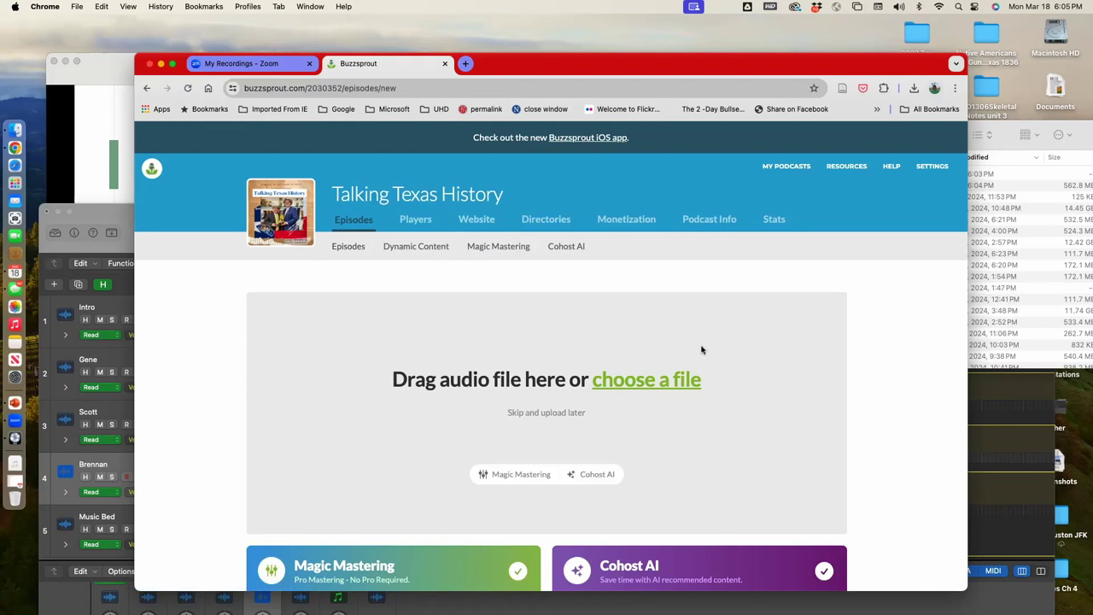
pyautogui.moveTo(936, 68); pyautogui.dragTo(910, 65)
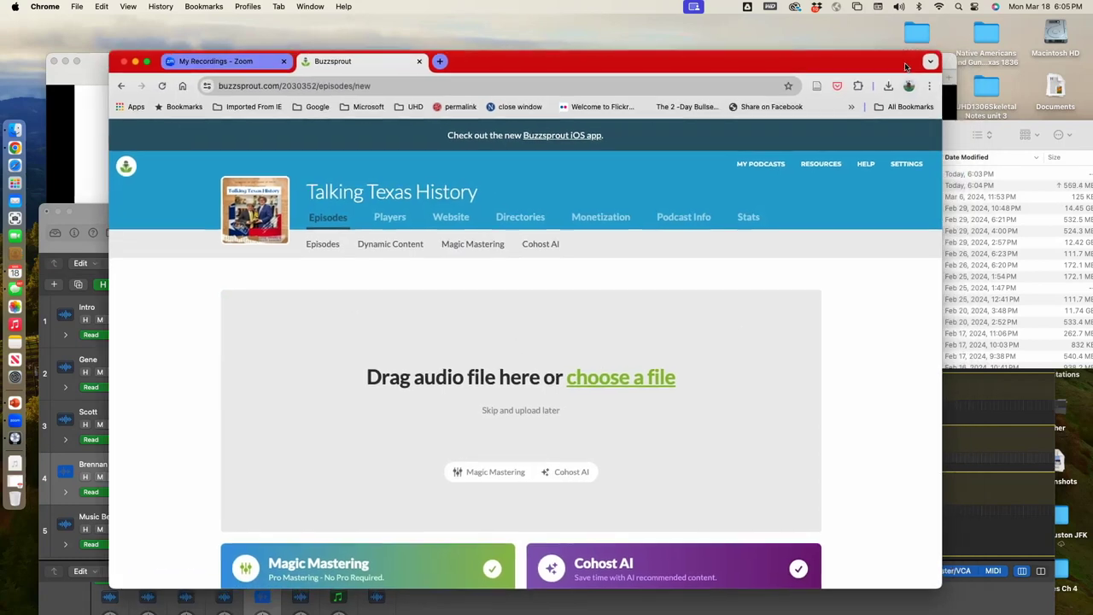
pyautogui.click(965, 126)
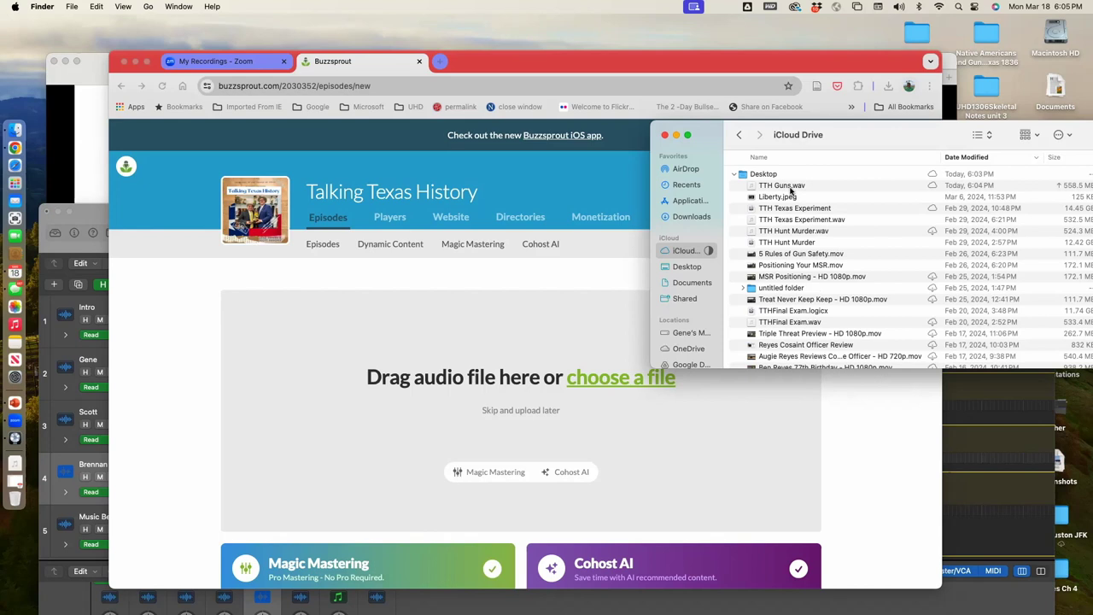
pyautogui.moveTo(790, 190); pyautogui.dragTo(555, 429)
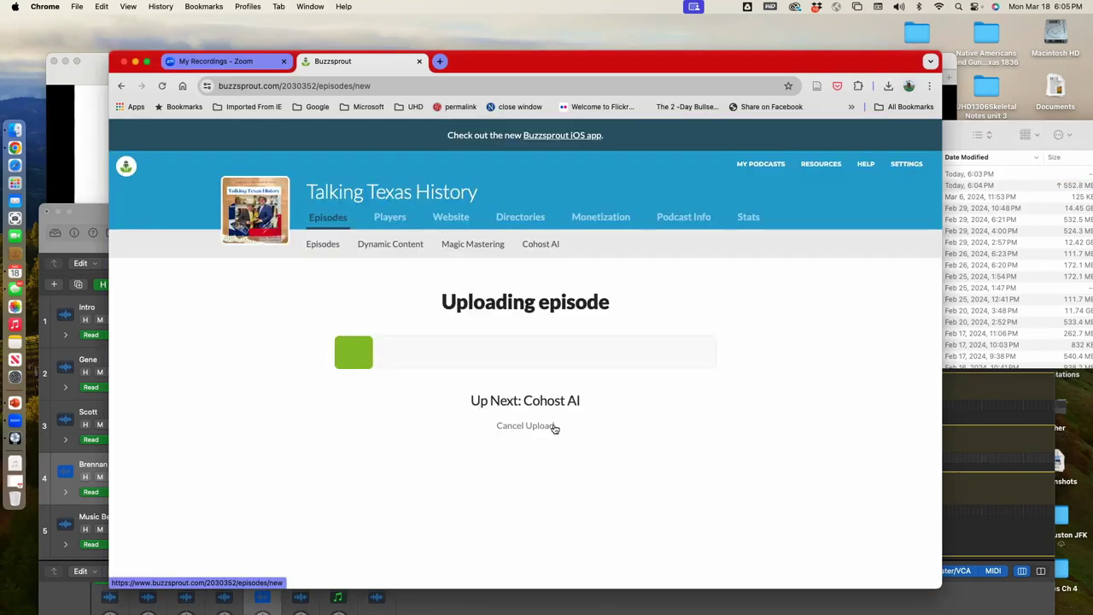